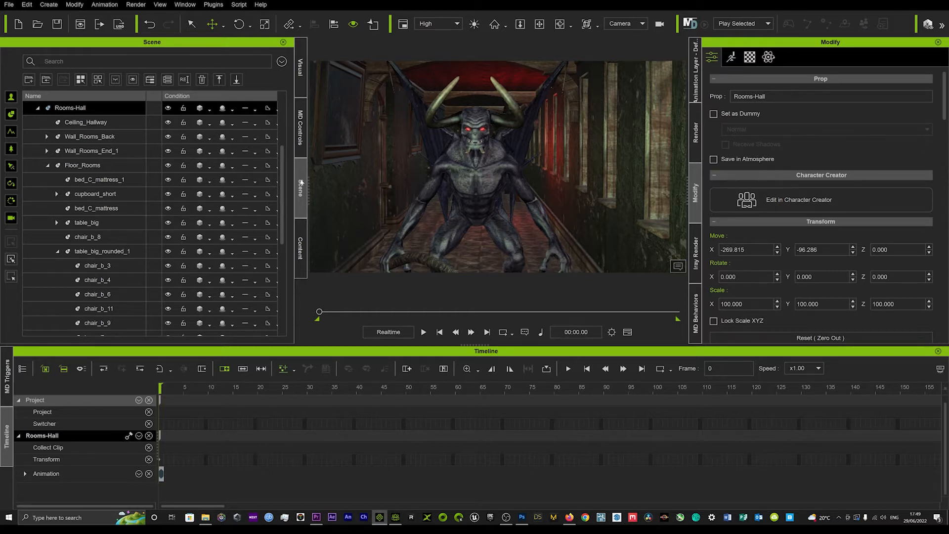
# Step: Open the Amplify LUT 200+ pack from the Stage category of the content template packs
pyautogui.click(300, 247)
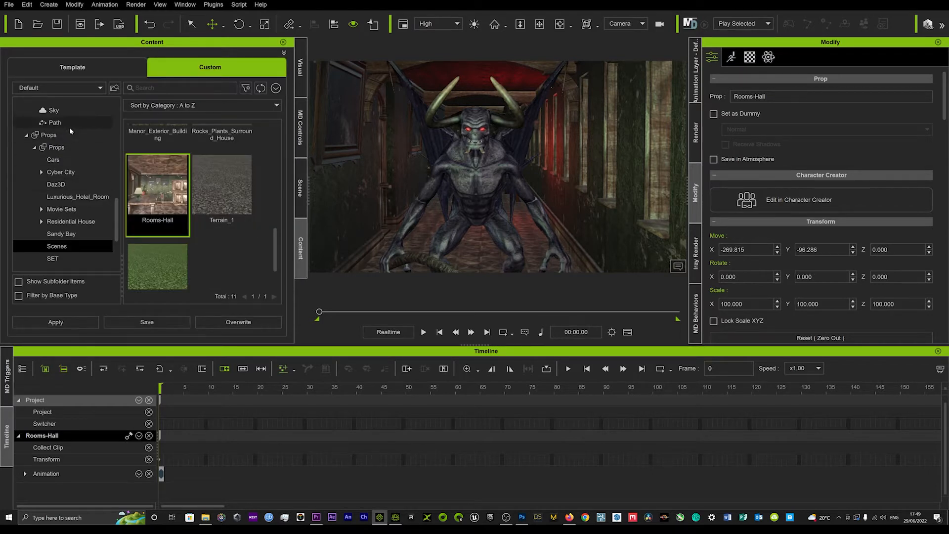
pyautogui.click(102, 66)
pyautogui.scroll(3, 66, 130)
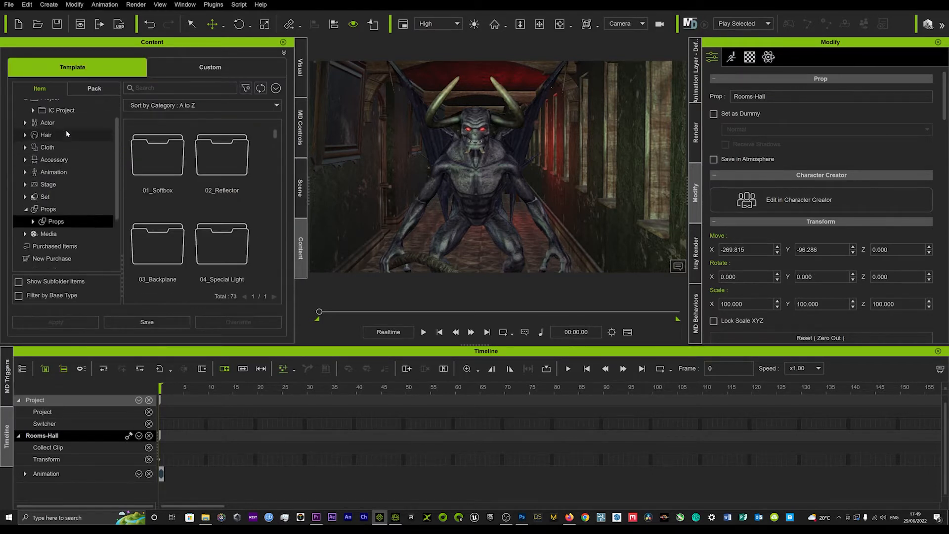
pyautogui.click(57, 109)
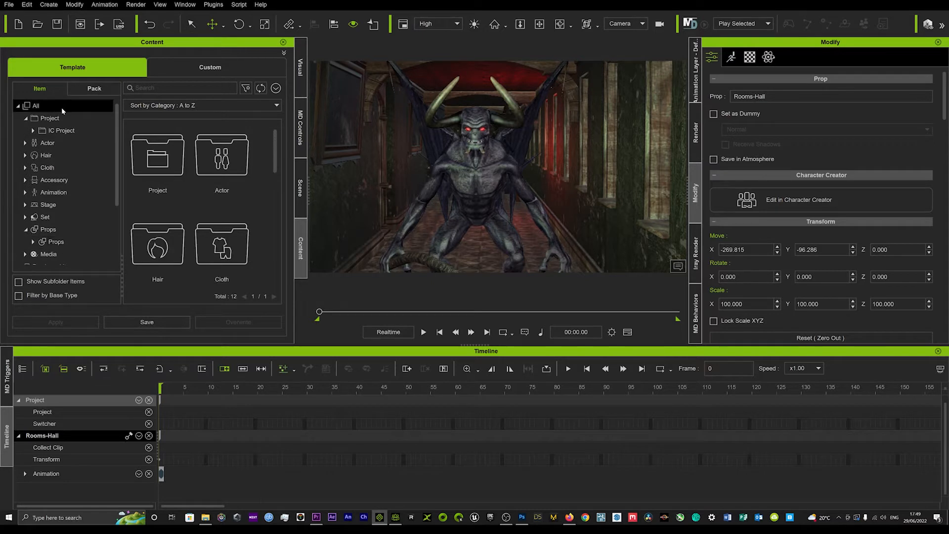
pyautogui.click(89, 88)
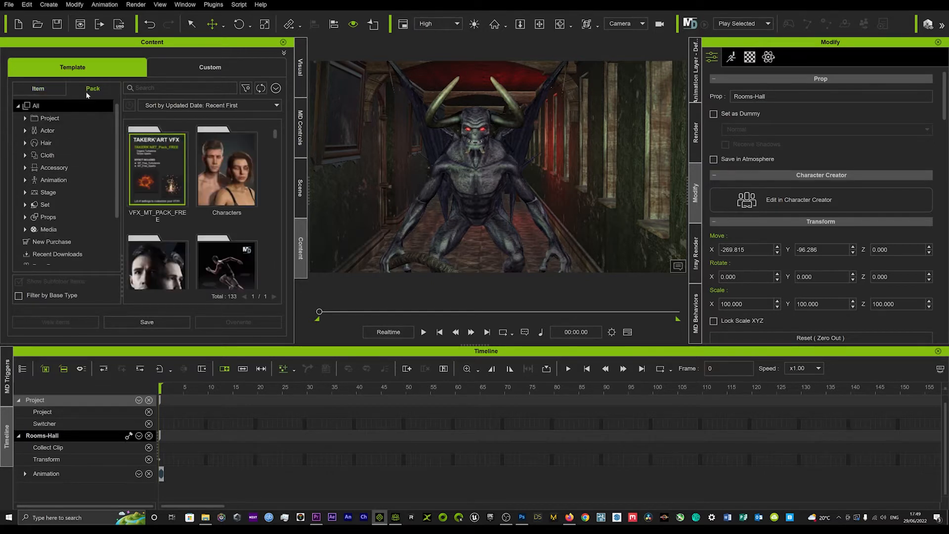
pyautogui.scroll(-3, 197, 207)
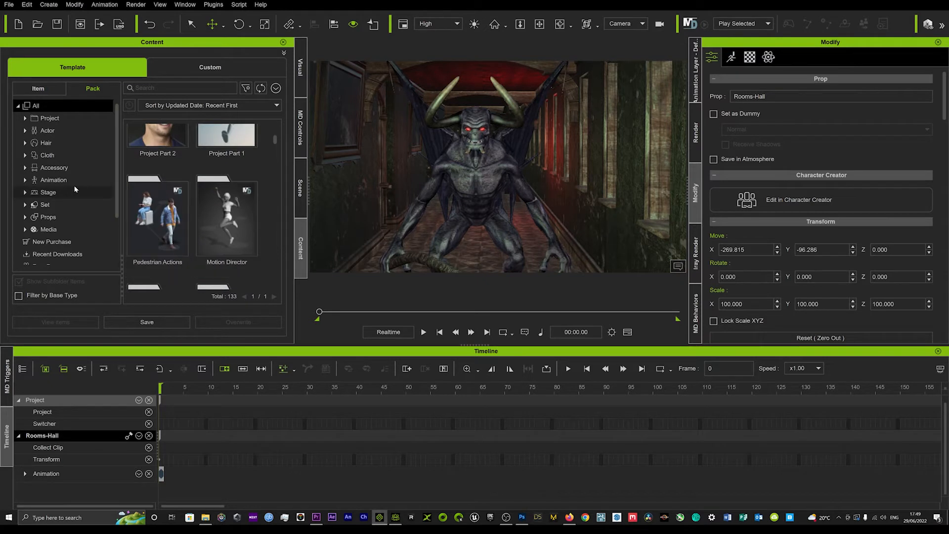
pyautogui.click(55, 194)
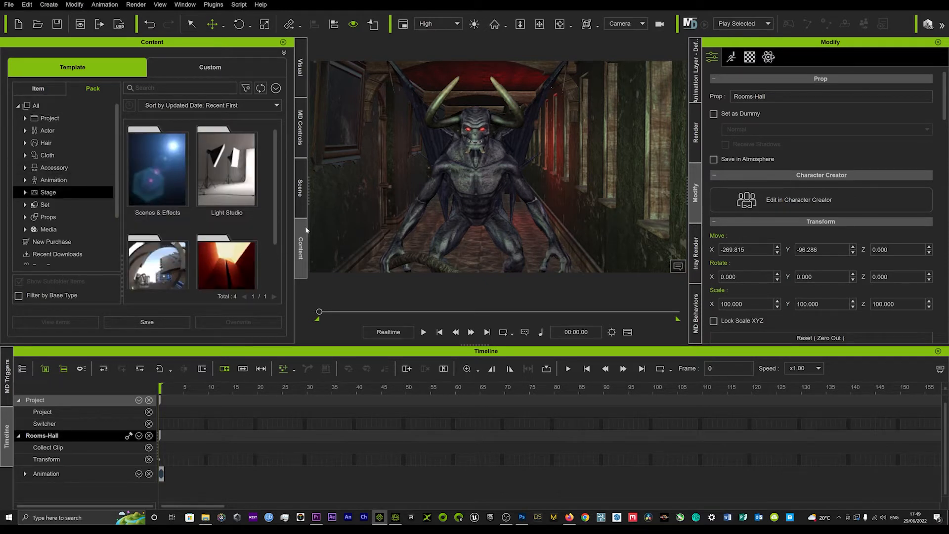
pyautogui.scroll(-1, 181, 212)
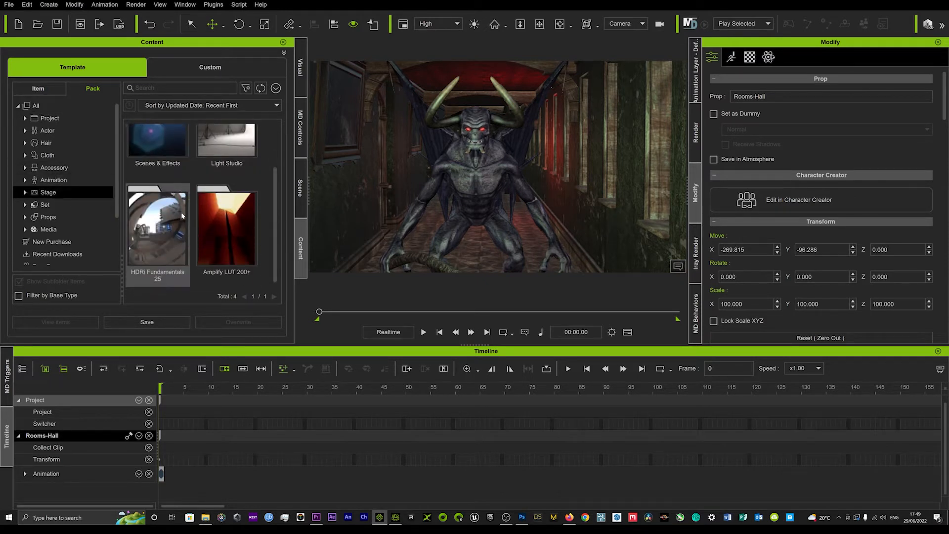
pyautogui.doubleClick(234, 241)
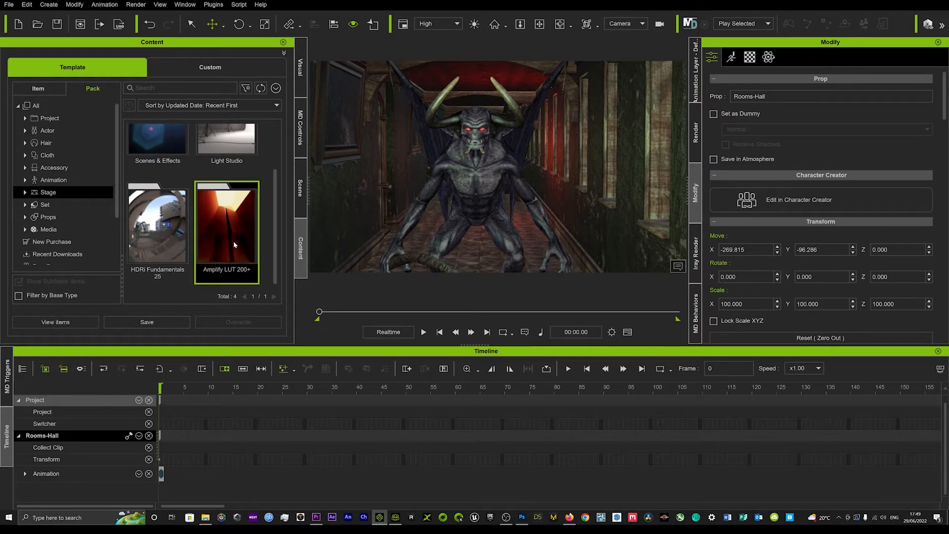
# Step: Look through the pack's LUT effects, comparing the bleach, cold, contrast, exposure, tint and vibrance thumbnails
pyautogui.scroll(-2, 204, 205)
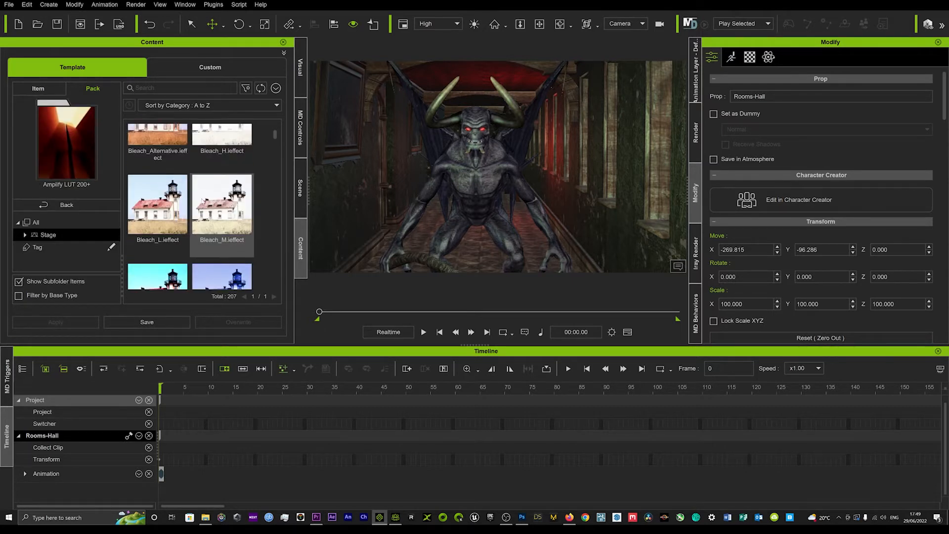
pyautogui.scroll(-5, 203, 205)
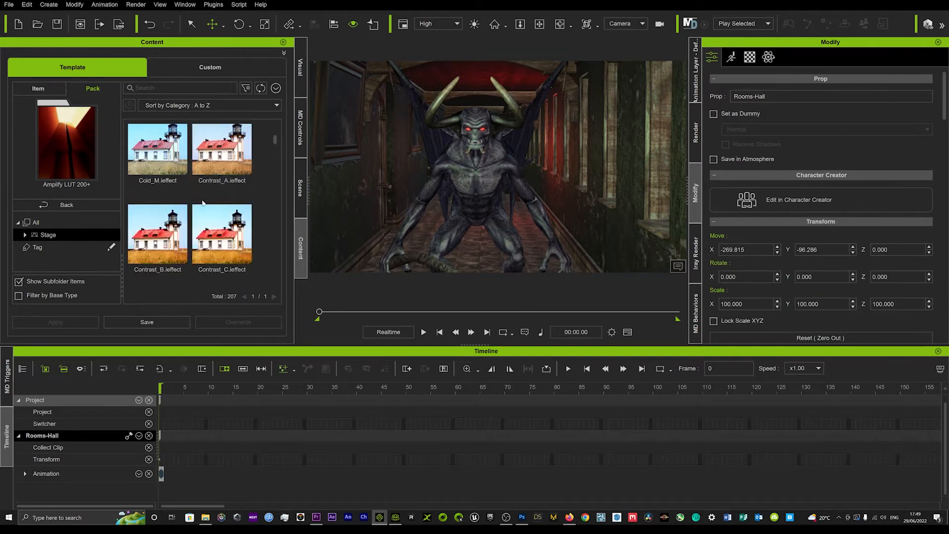
pyautogui.scroll(-6, 203, 202)
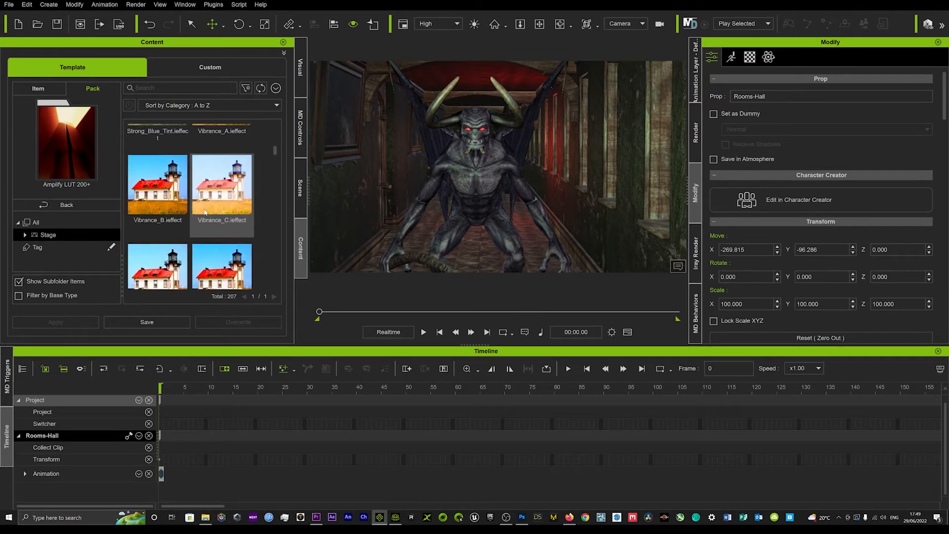
pyautogui.scroll(4, 208, 218)
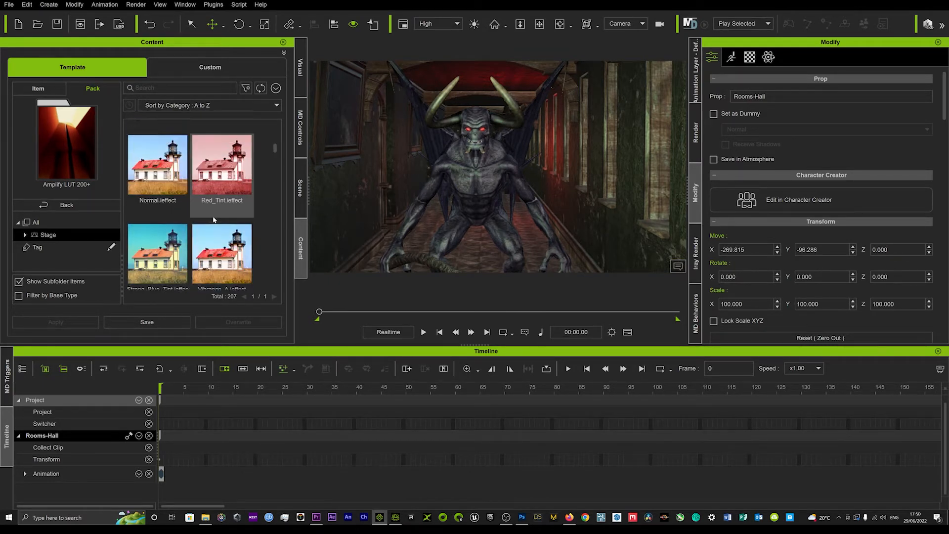
pyautogui.scroll(4, 218, 216)
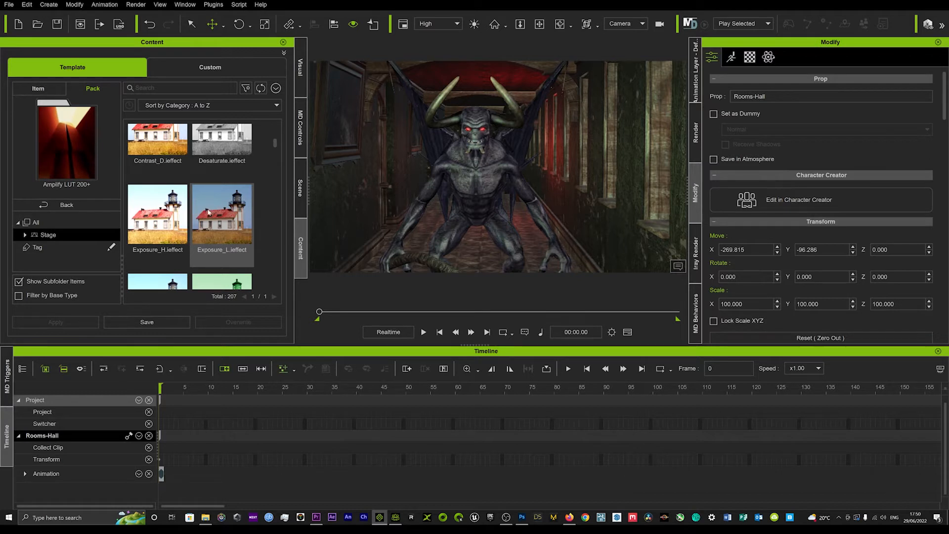
pyautogui.scroll(3, 212, 215)
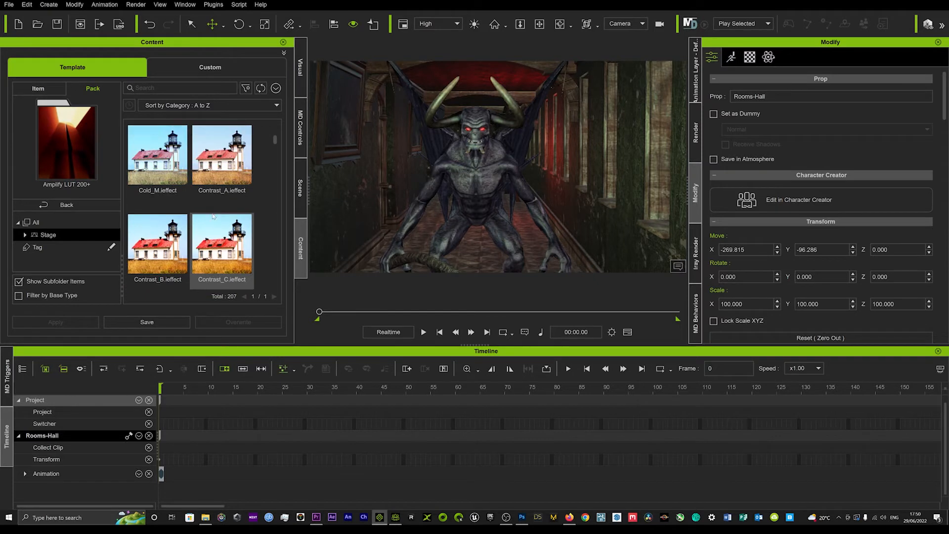
pyautogui.scroll(4, 213, 216)
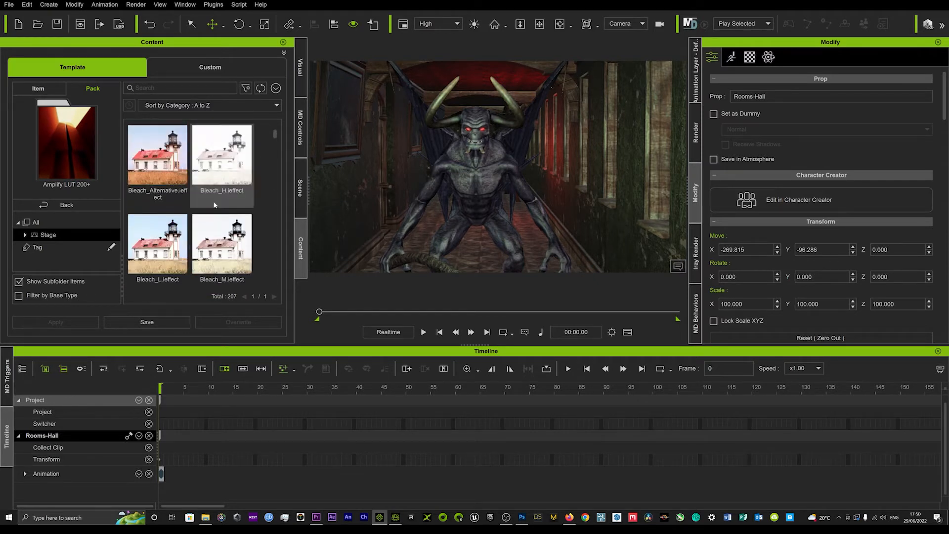
pyautogui.scroll(-3, 213, 202)
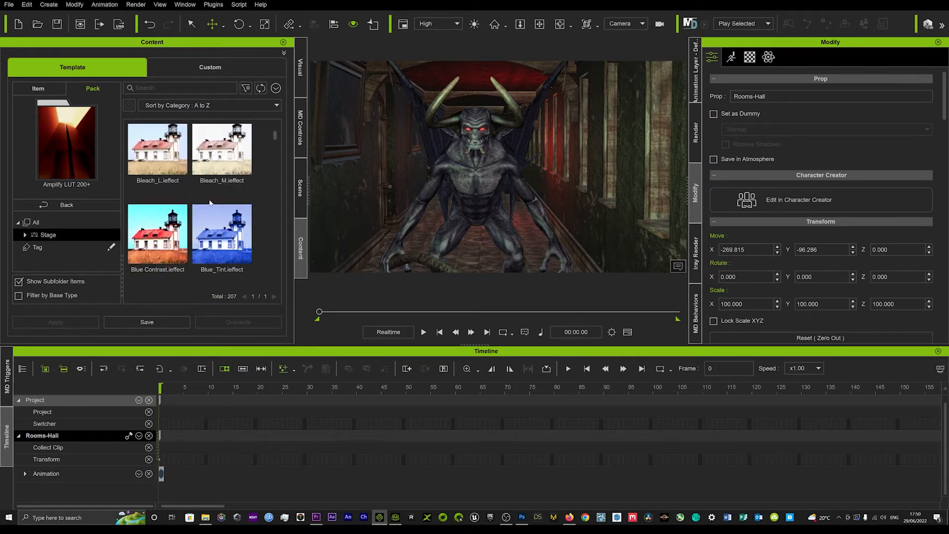
pyautogui.scroll(-3, 210, 203)
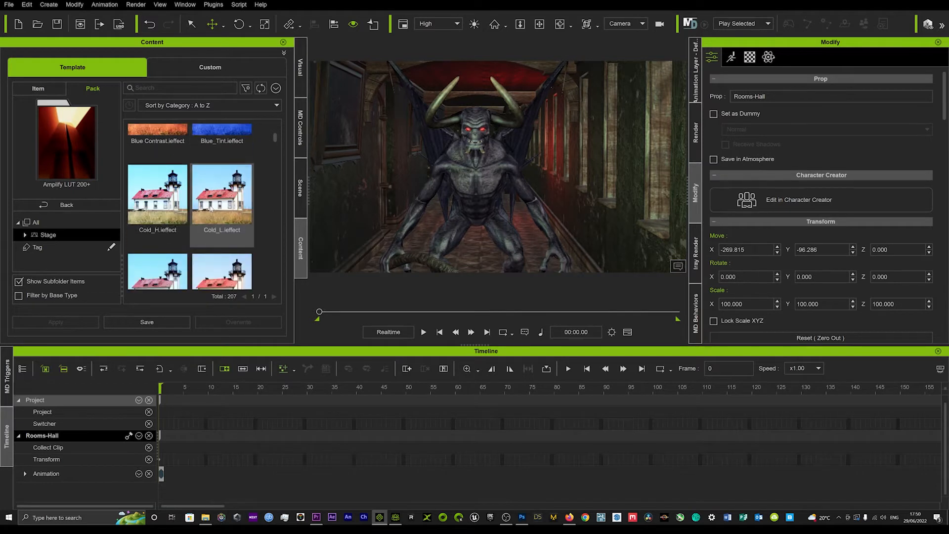
pyautogui.scroll(-1, 214, 217)
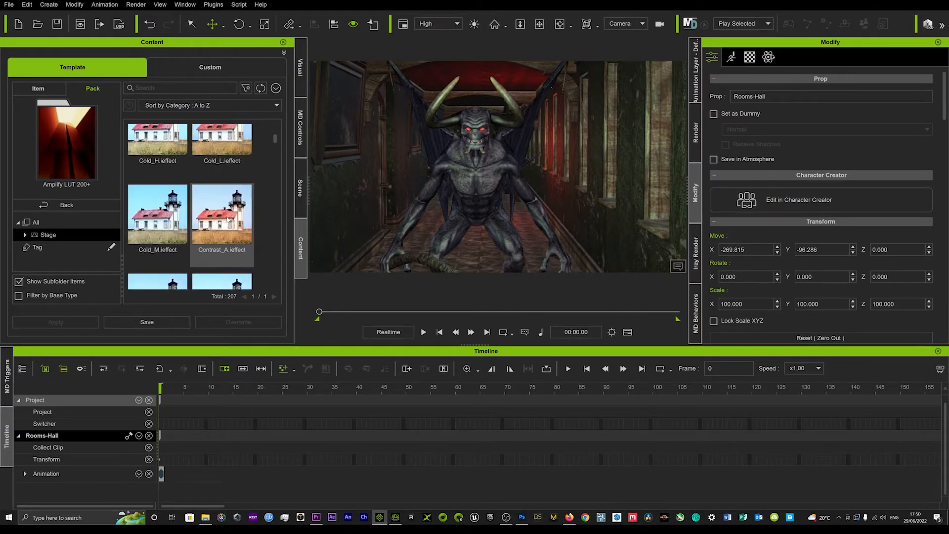
pyautogui.scroll(-2, 215, 230)
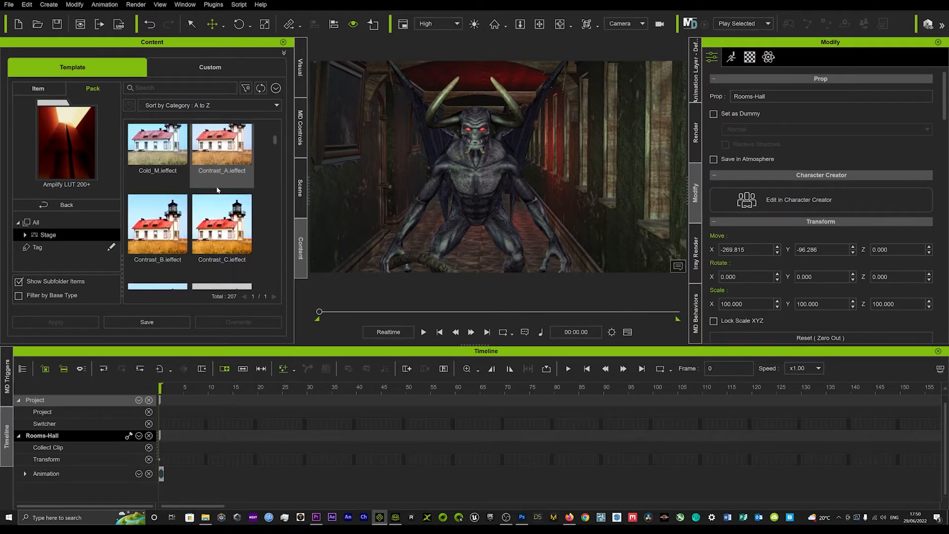
pyautogui.scroll(-3, 209, 240)
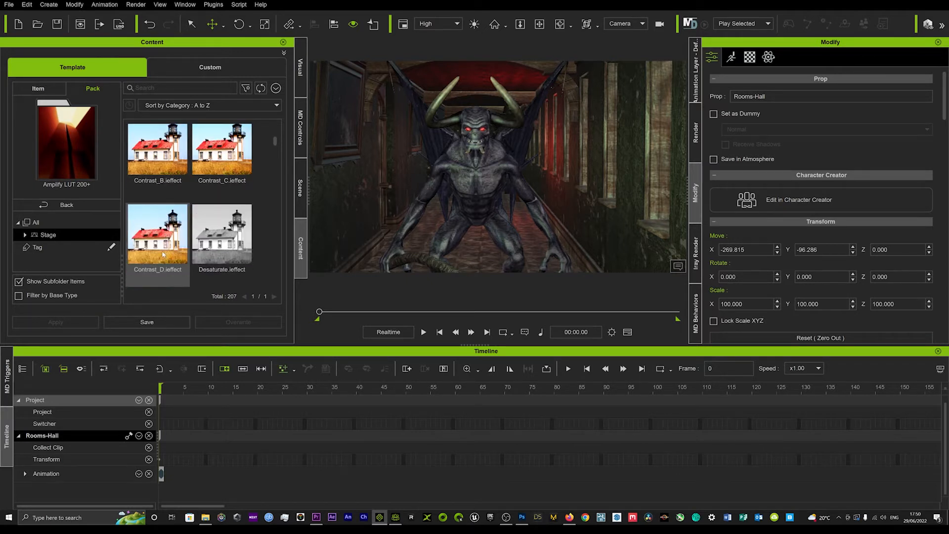
pyautogui.scroll(3, 164, 255)
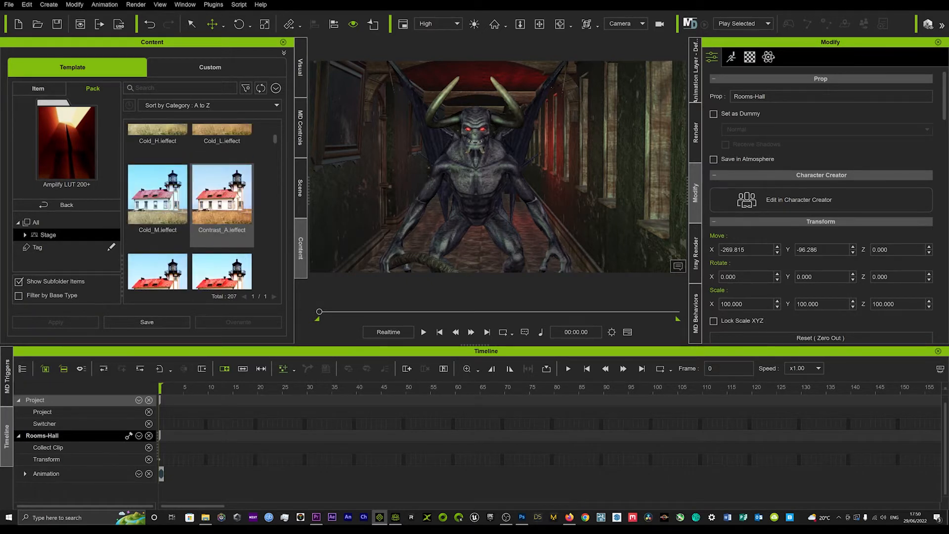
# Step: Try the Contrast_A, Contrast_B and Contrast_C LUT effects on the scene, undoing each one
pyautogui.doubleClick(231, 194)
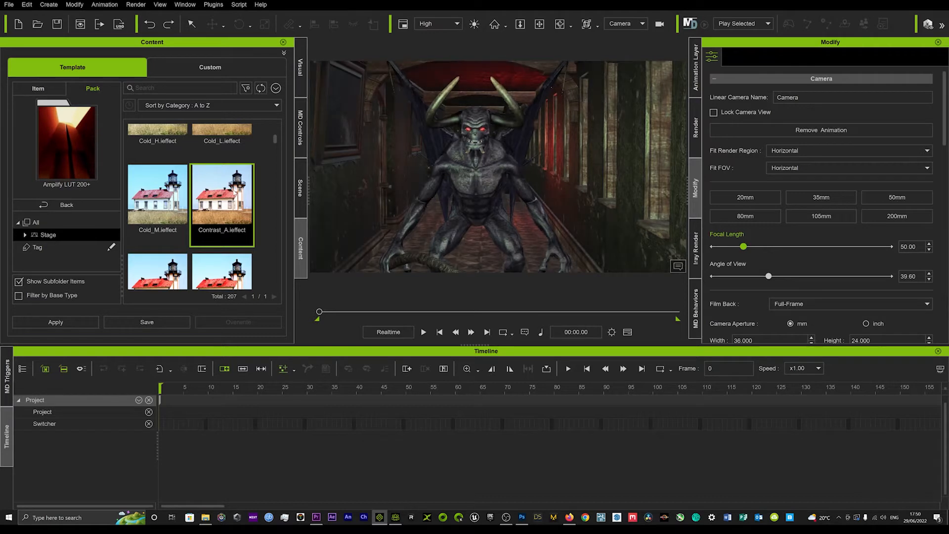
pyautogui.scroll(-1, 181, 244)
pyautogui.scroll(-1, 181, 244)
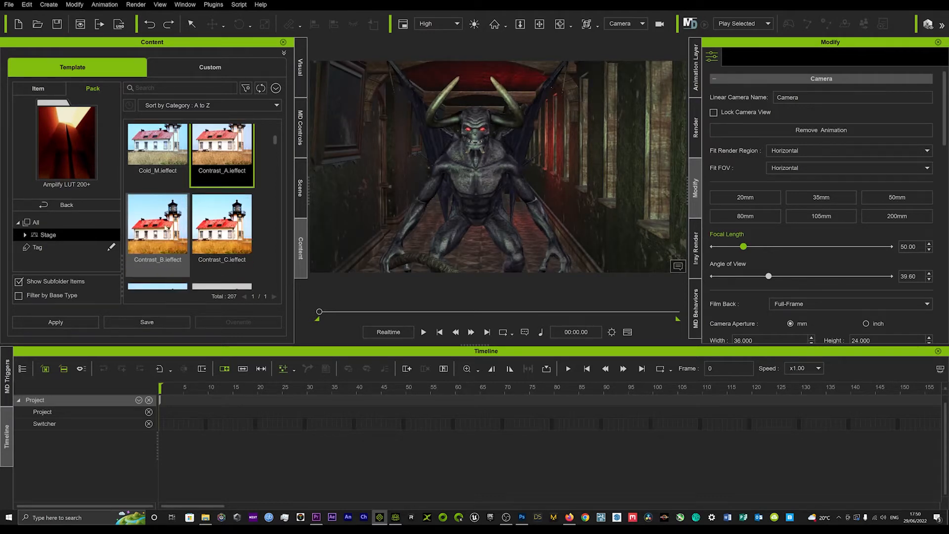
pyautogui.doubleClick(164, 225)
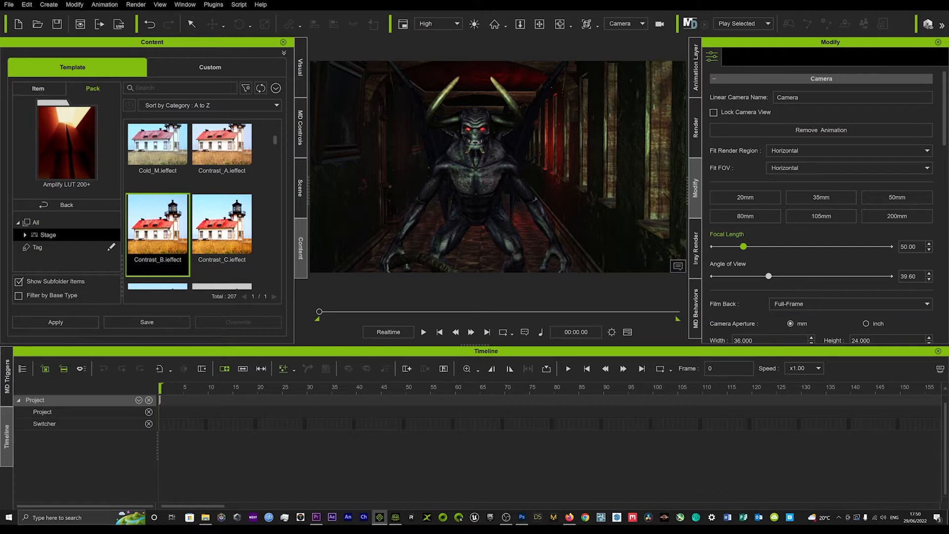
pyautogui.hotkey('ctrl', 'z')
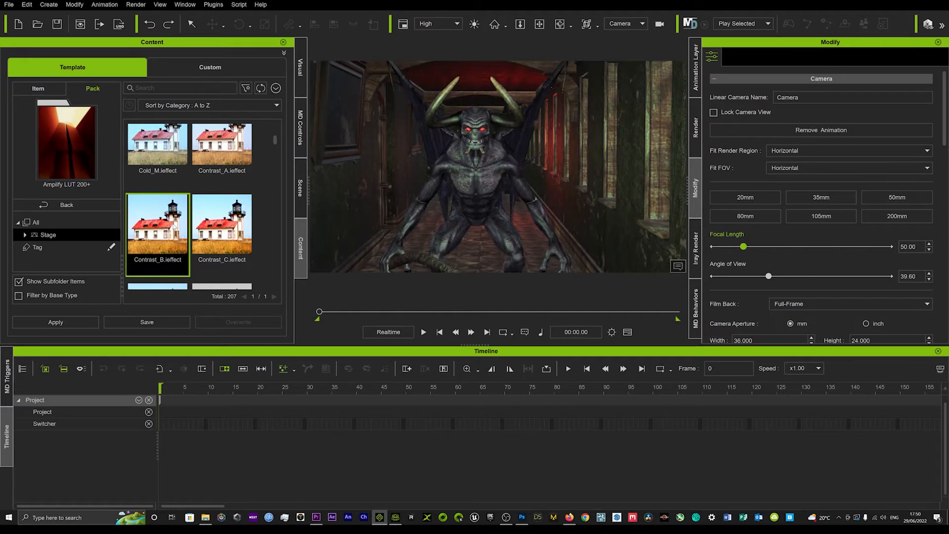
pyautogui.doubleClick(213, 225)
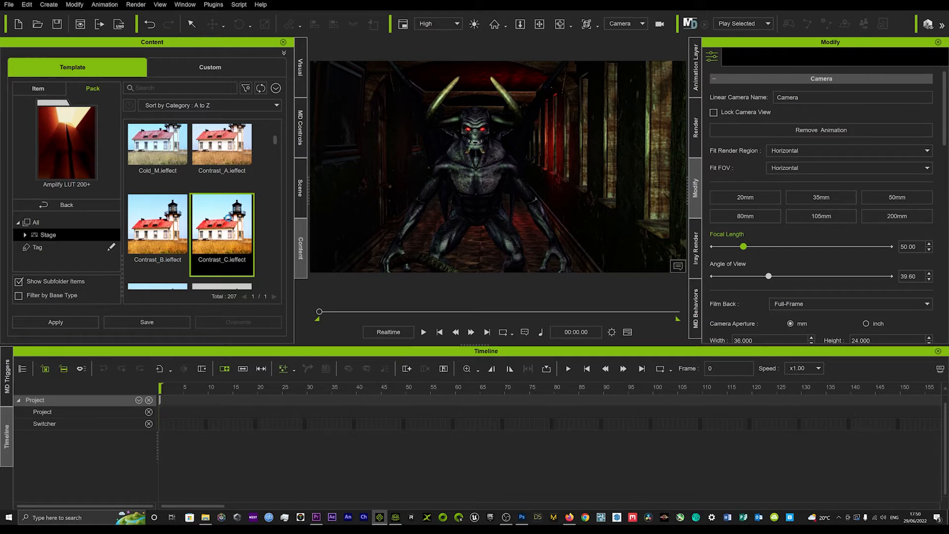
pyautogui.hotkey('ctrl', 'z')
# Step: Apply the Contrast_D LUT effect to the scene
pyautogui.scroll(-3, 224, 222)
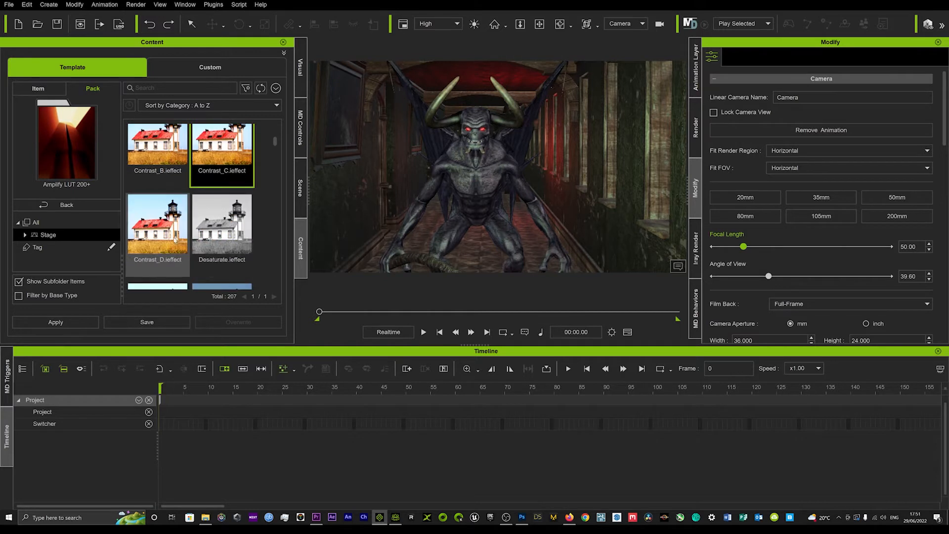
pyautogui.doubleClick(170, 230)
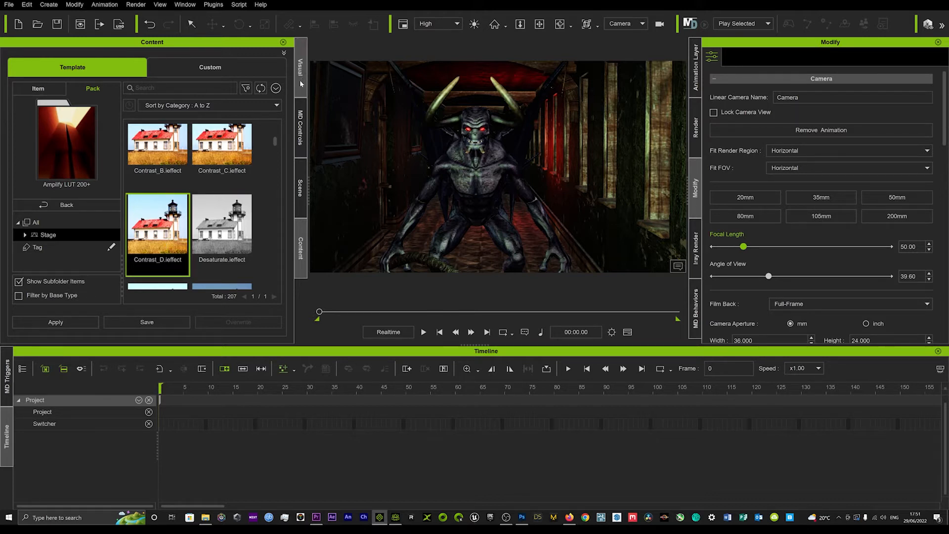
pyautogui.click(203, 4)
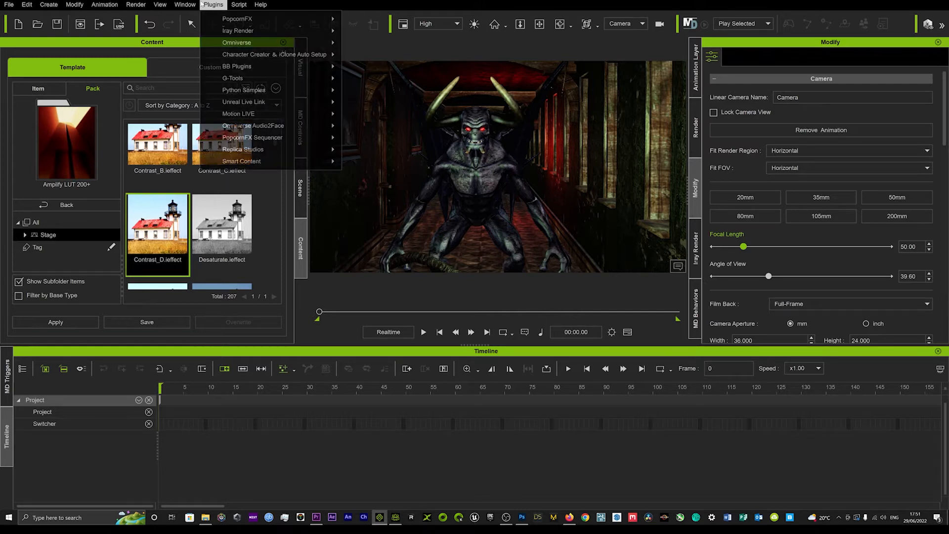
pyautogui.moveTo(192, 5)
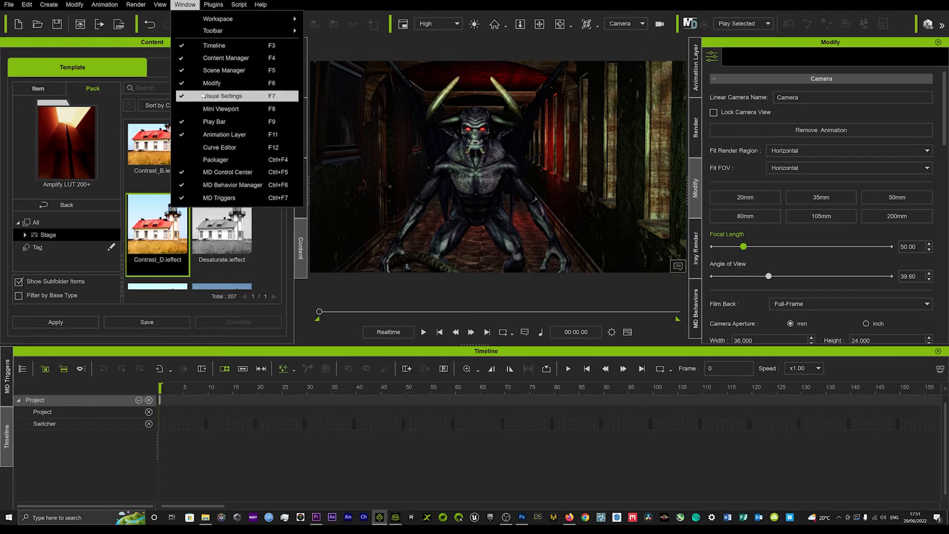
pyautogui.click(322, 42)
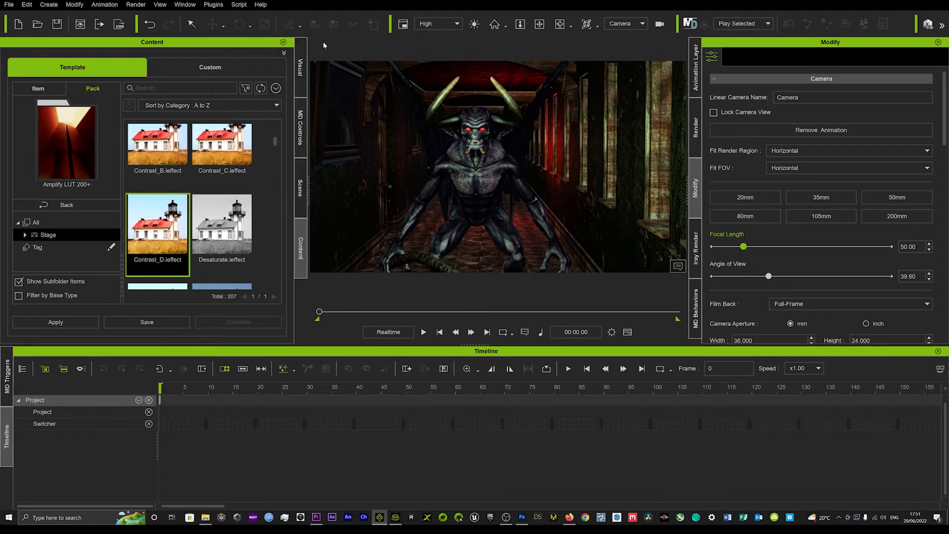
# Step: Compare the scene with and without Contrast_D by disabling and re-enabling it in the Visual settings' post effect list
pyautogui.click(298, 76)
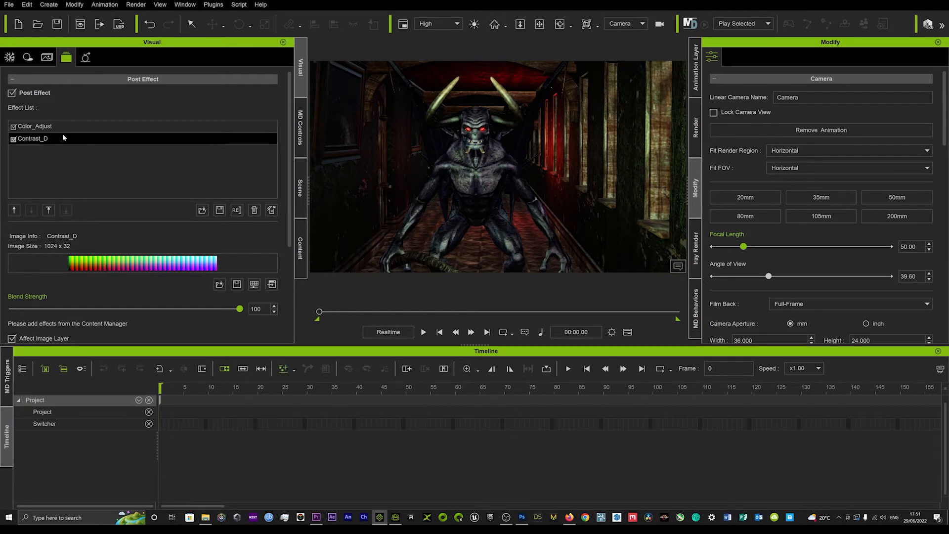
pyautogui.click(39, 140)
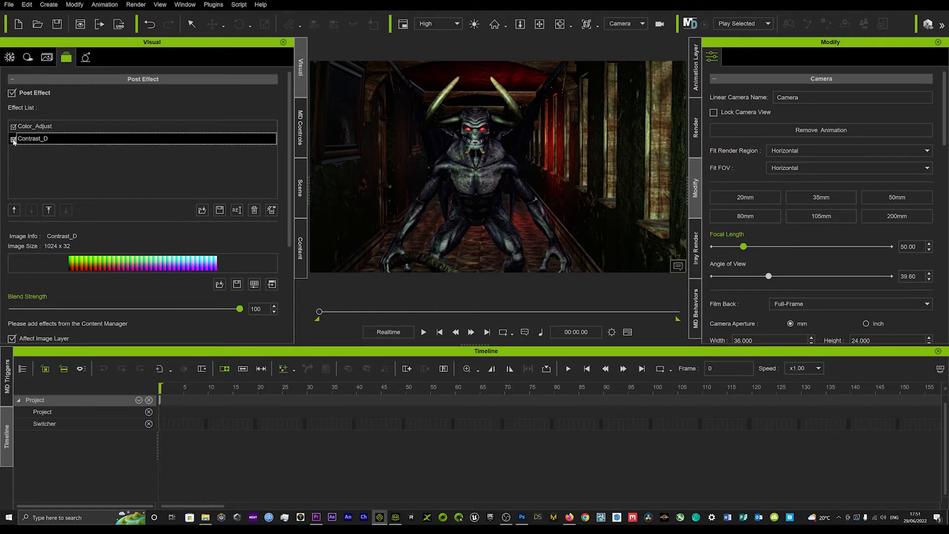
pyautogui.click(14, 140)
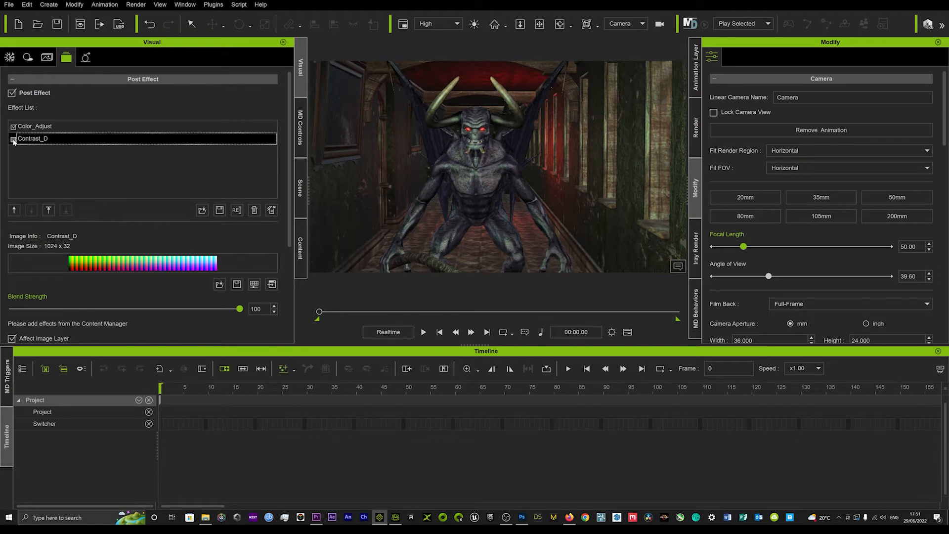
pyautogui.click(14, 140)
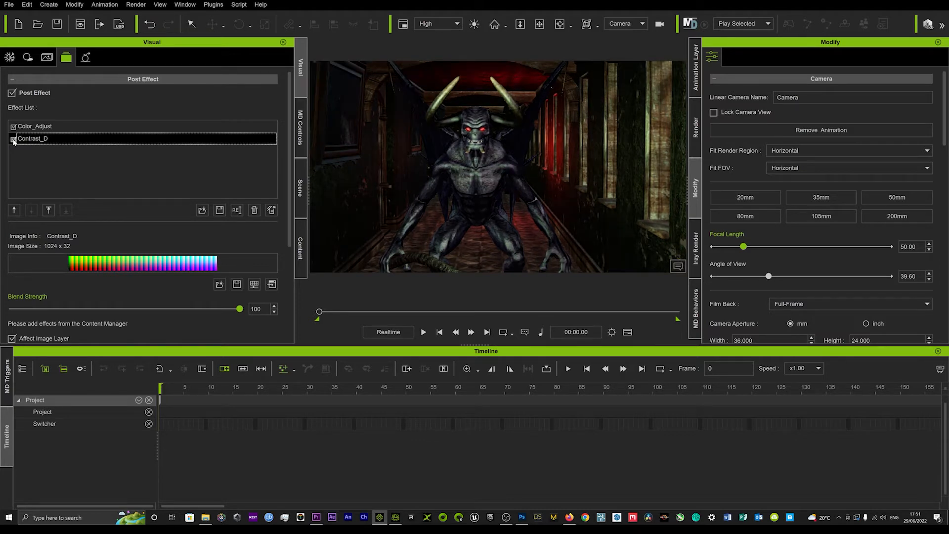
# Step: Toggle Contrast_D off and on again to check its effect, and reduce its Blend Strength to 50
pyautogui.click(13, 140)
pyautogui.click(13, 139)
pyautogui.click(14, 140)
pyautogui.click(300, 247)
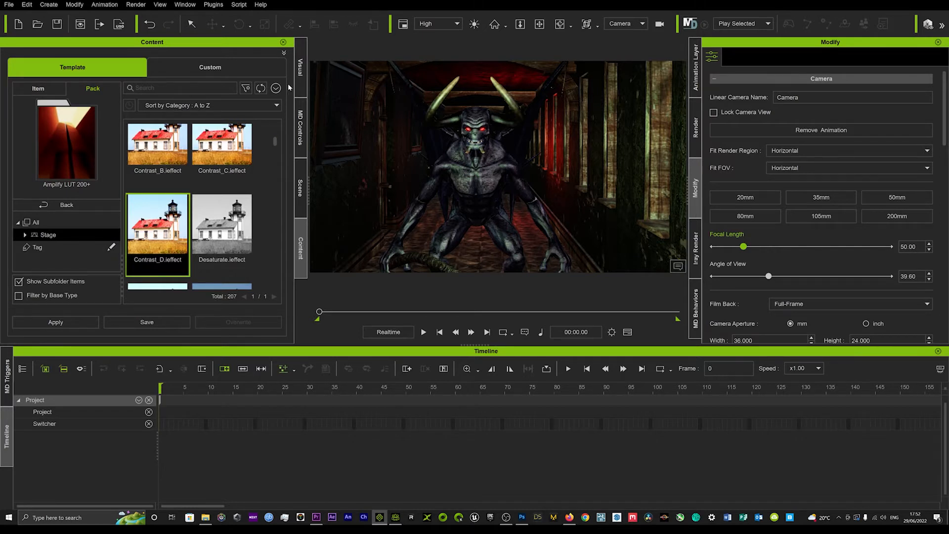
pyautogui.click(301, 76)
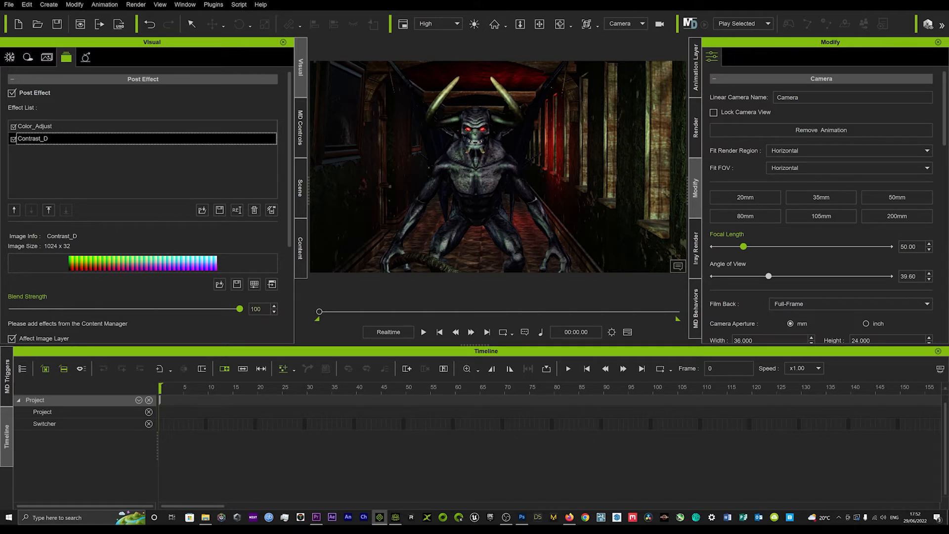
pyautogui.moveTo(240, 310); pyautogui.dragTo(128, 310)
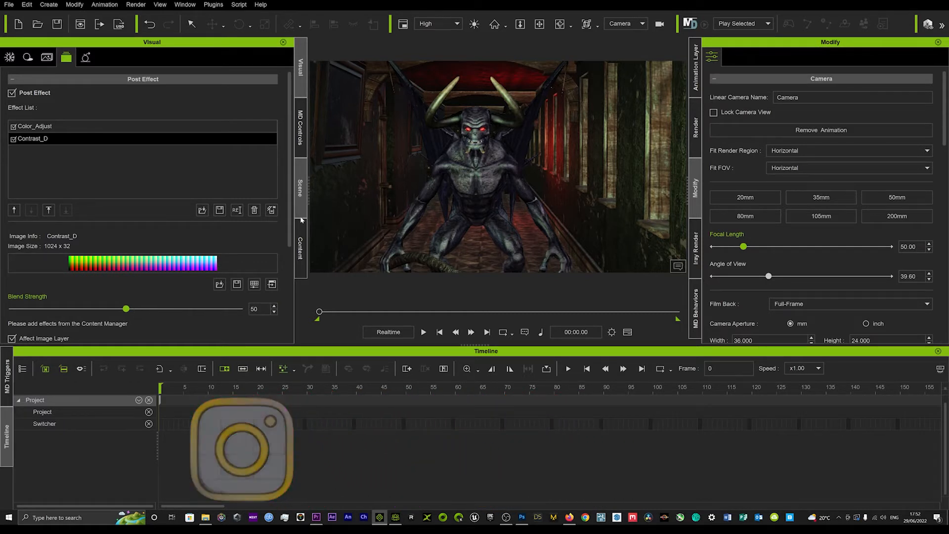
# Step: Try the Exposure_H and Exposure_L LUT effects on the scene, undoing each one
pyautogui.click(300, 245)
pyautogui.scroll(-3, 212, 226)
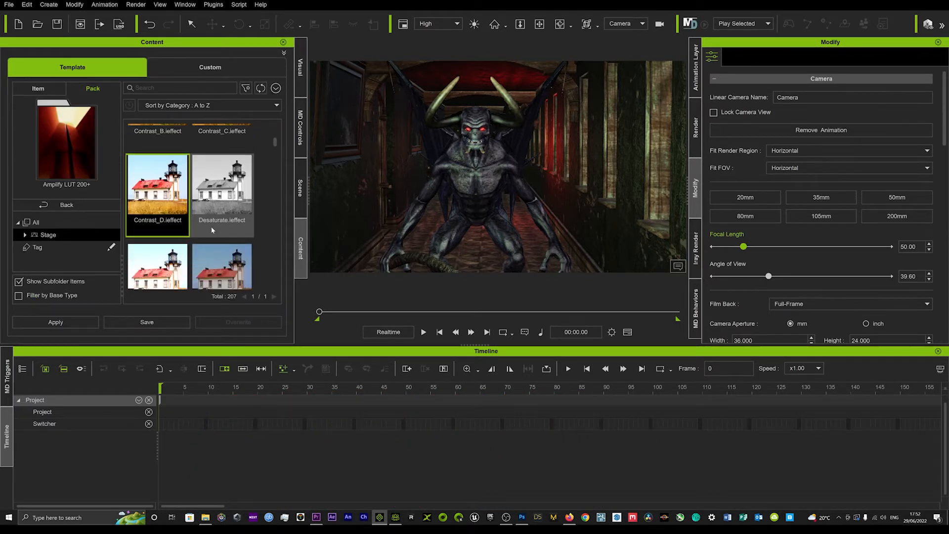
pyautogui.scroll(-1, 213, 227)
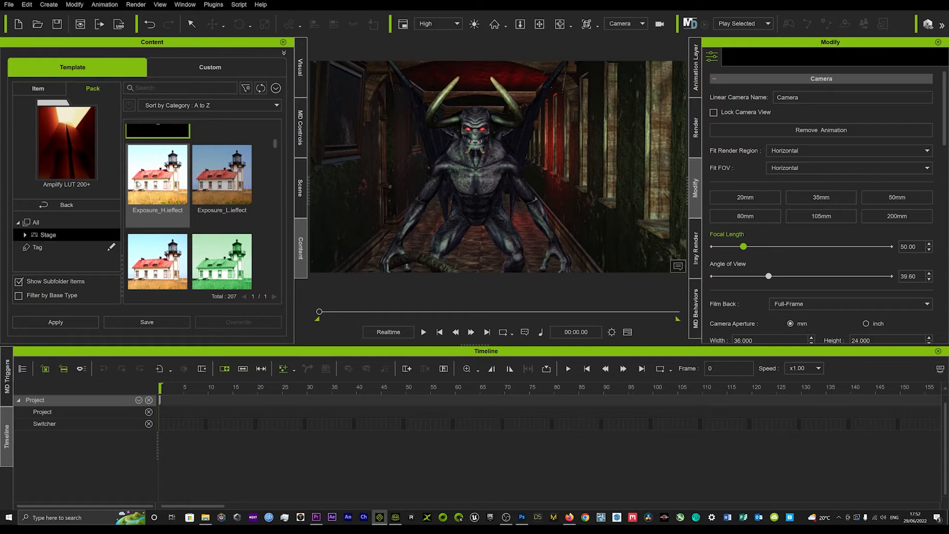
pyautogui.doubleClick(162, 183)
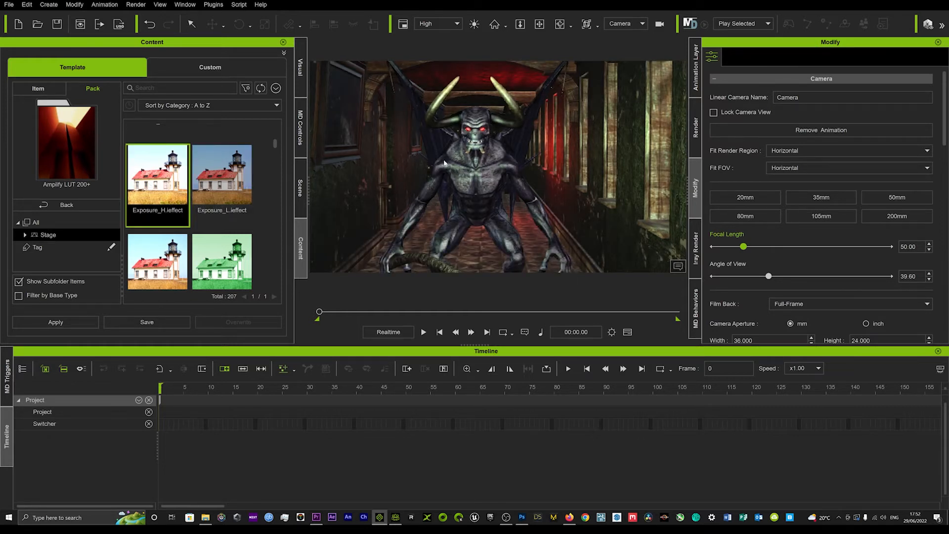
pyautogui.hotkey('ctrl', 'z')
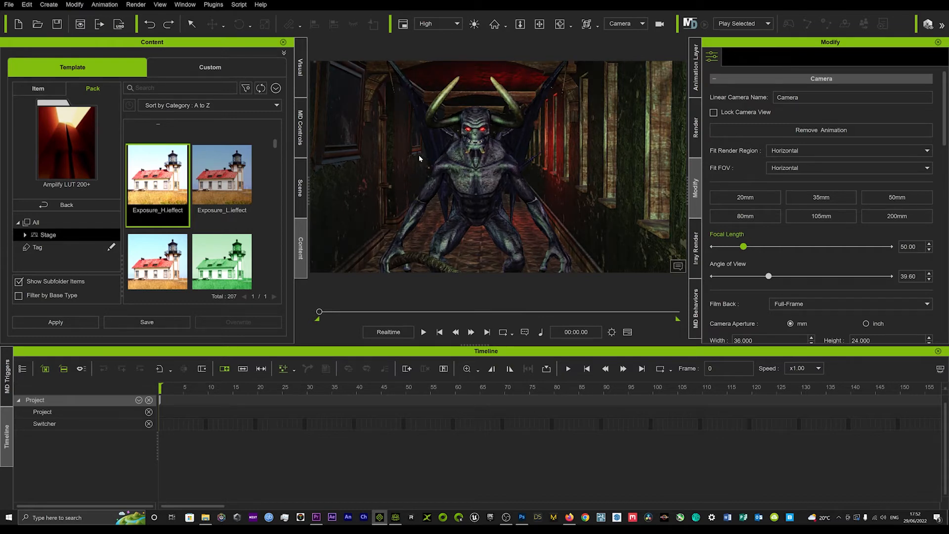
pyautogui.hotkey('ctrl', 'y')
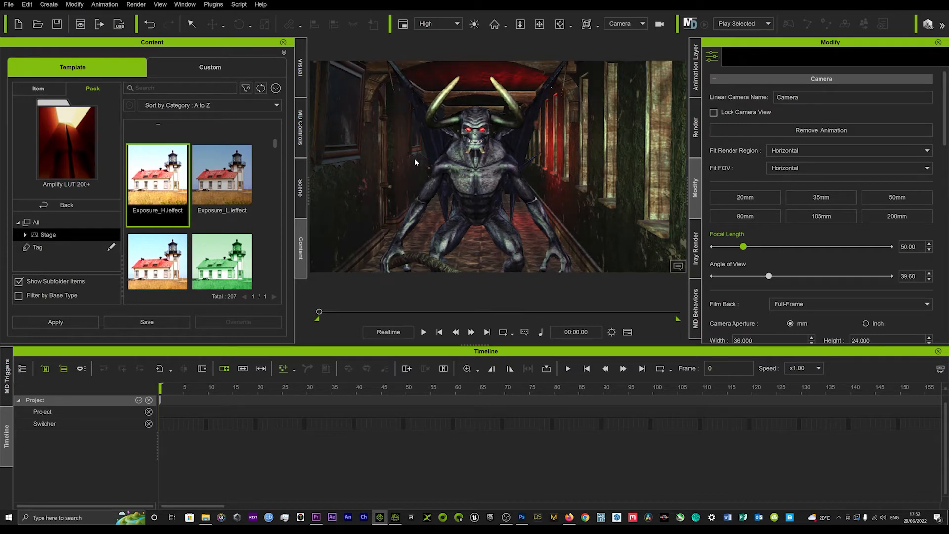
pyautogui.hotkey('ctrl', 'z')
pyautogui.doubleClick(222, 186)
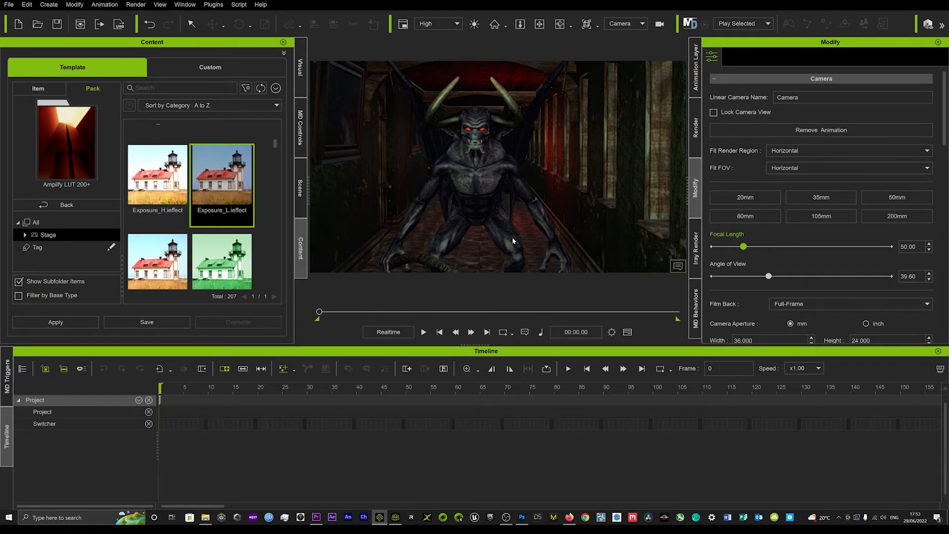
pyautogui.hotkey('ctrl', 'z')
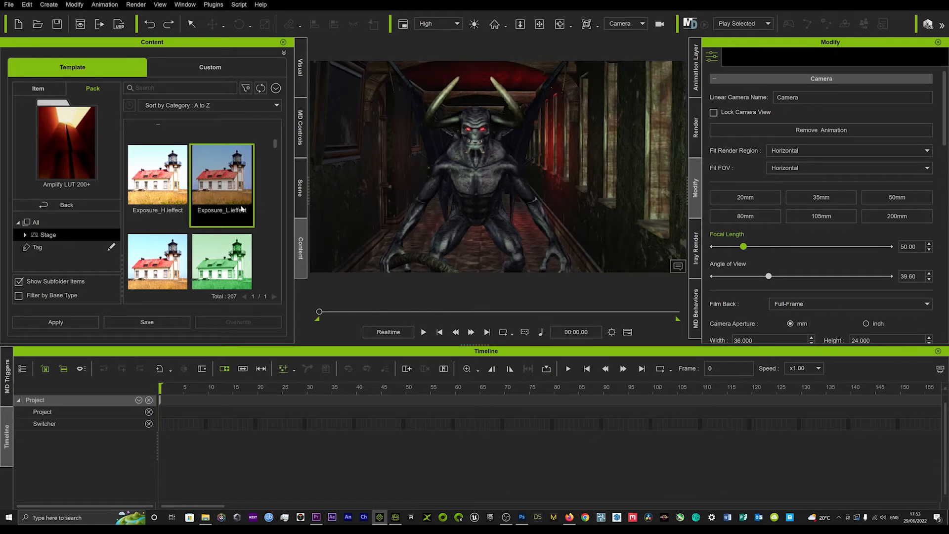
# Step: Apply the Exposure_M LUT effect to the scene, comparing before and after by undoing and redoing it
pyautogui.scroll(-1, 242, 210)
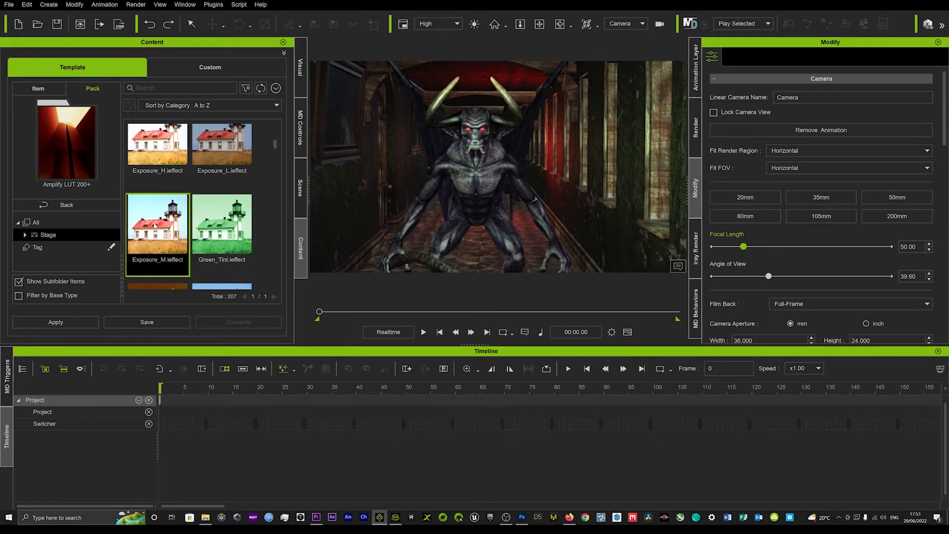
pyautogui.doubleClick(155, 225)
pyautogui.hotkey('ctrl', 'z')
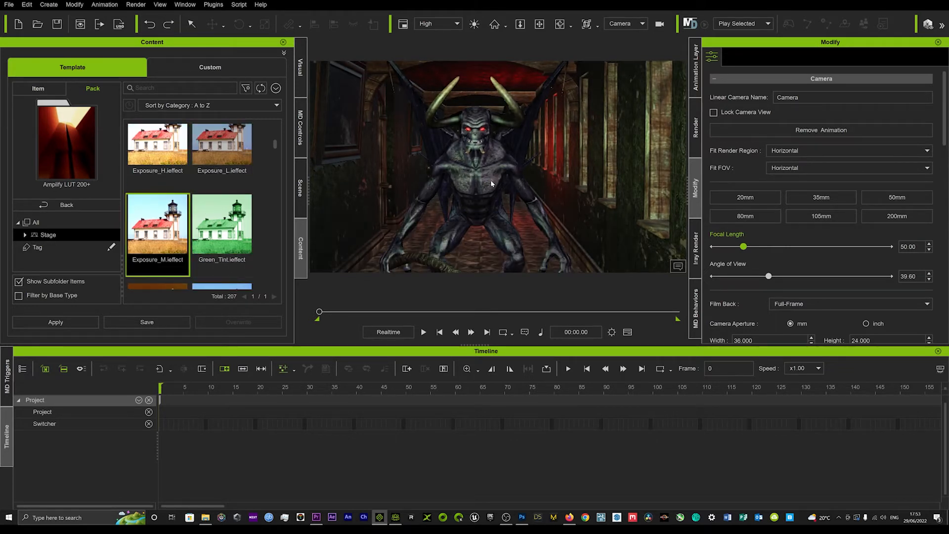
pyautogui.hotkey('ctrl', 'y')
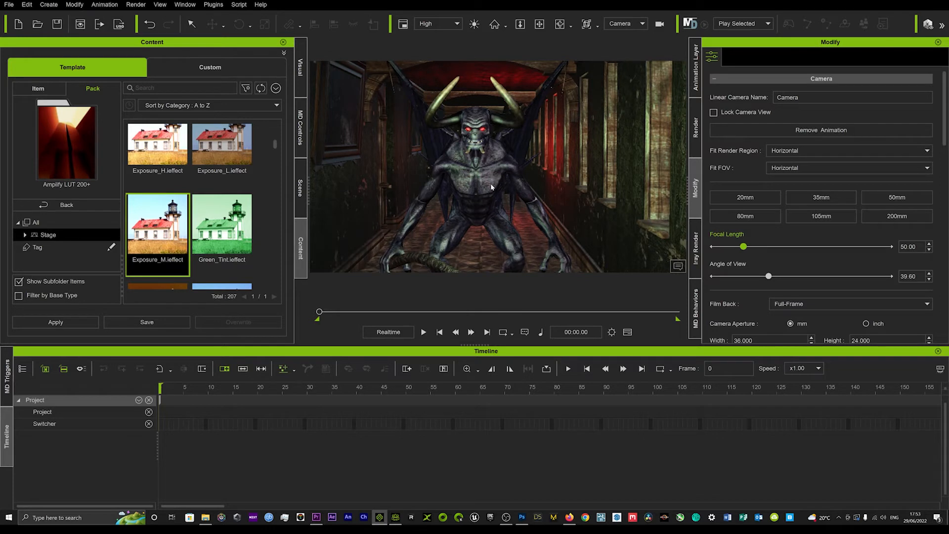
pyautogui.hotkey('ctrl', 'z')
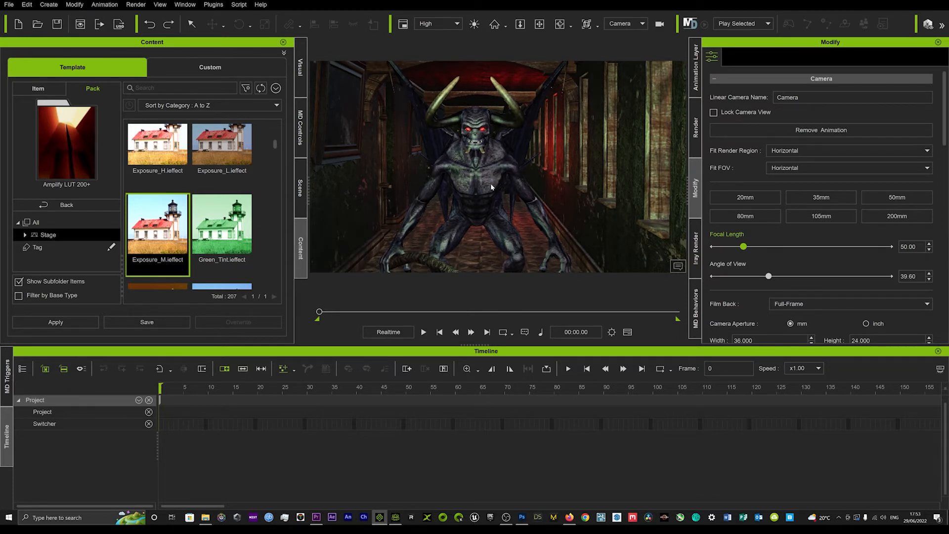
pyautogui.hotkey('ctrl', 'y')
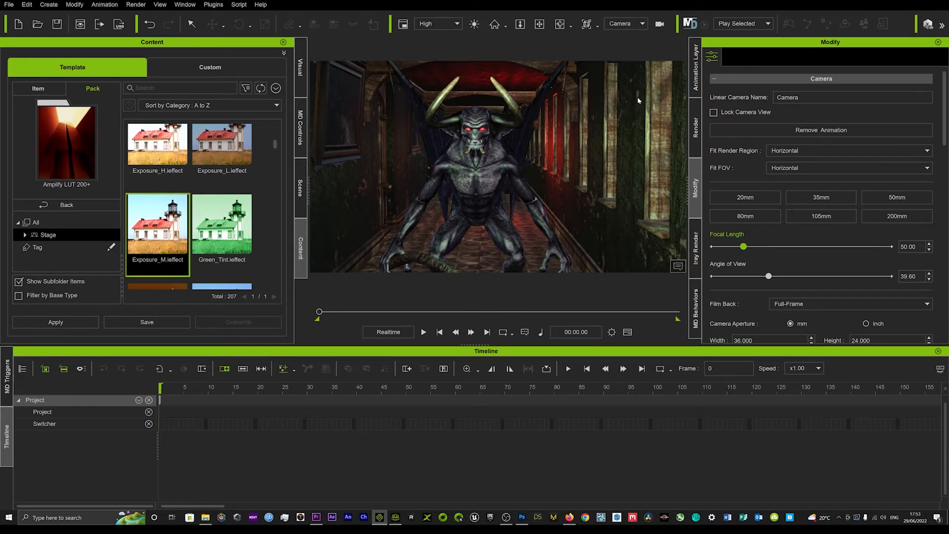
pyautogui.hotkey('ctrl', 'z')
pyautogui.hotkey('ctrl', 'y')
# Step: Check Exposure_M in the post effect list by toggling it off and on and testing its Blend Strength, leaving it at 100
pyautogui.click(300, 66)
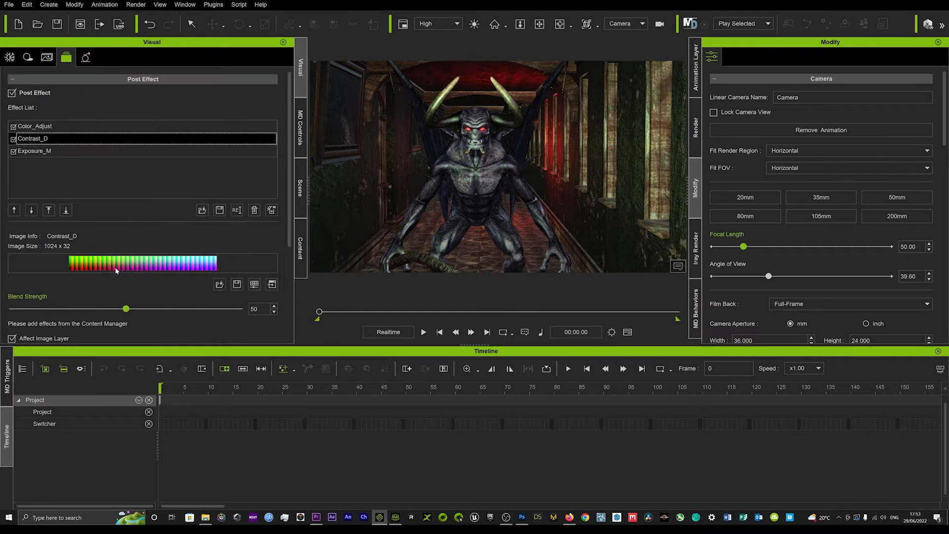
pyautogui.click(36, 152)
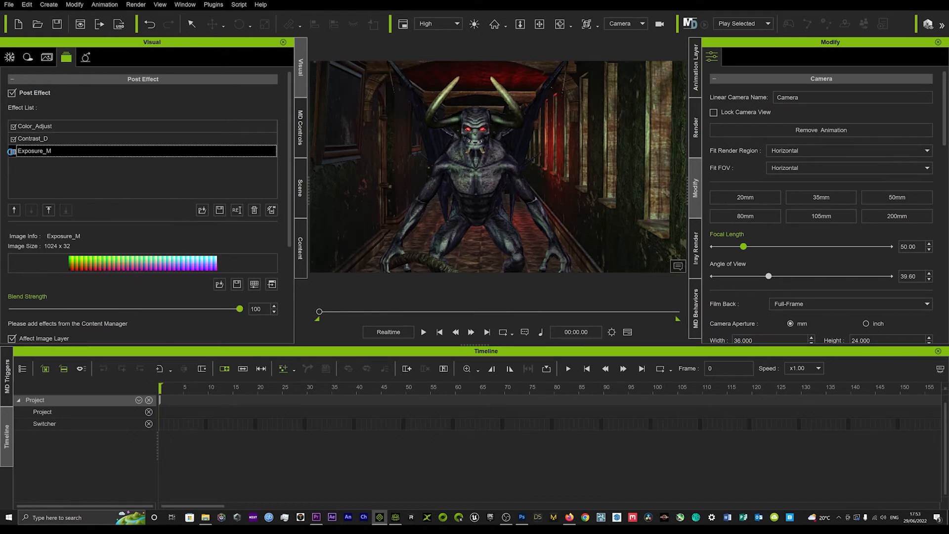
pyautogui.click(12, 151)
pyautogui.click(12, 151)
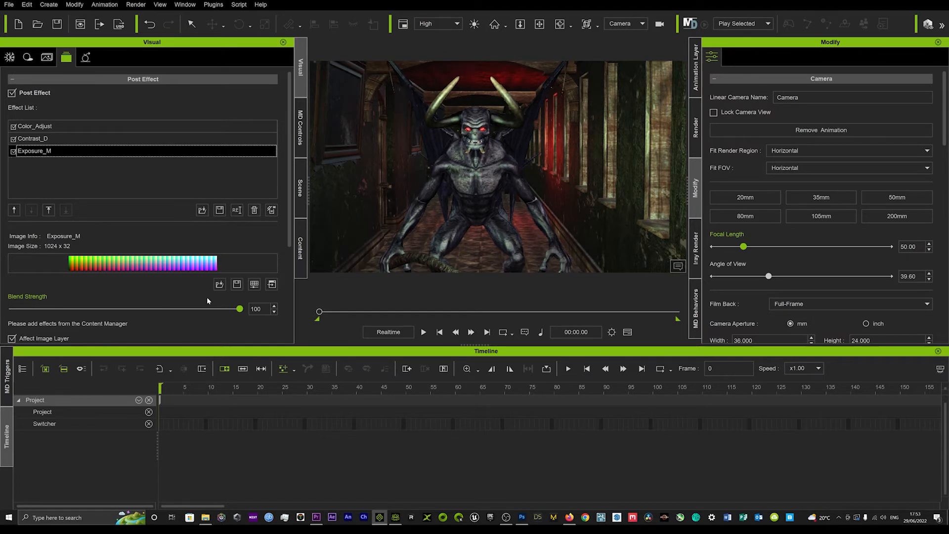
pyautogui.click(239, 310)
pyautogui.moveTo(247, 310); pyautogui.dragTo(273, 306)
# Step: Look through the pack's invert, low contrast, tint and vibrance LUT thumbnails
pyautogui.click(304, 239)
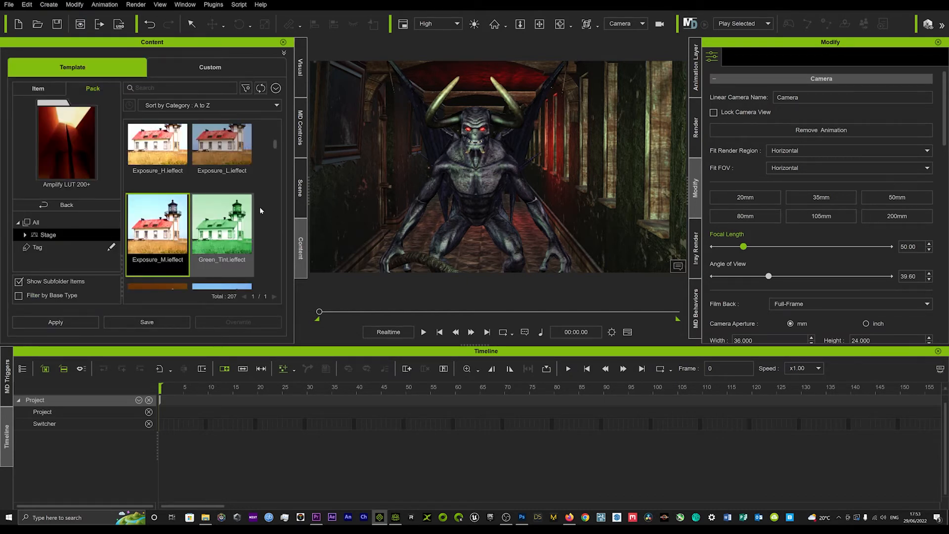
pyautogui.scroll(-1, 238, 215)
pyautogui.scroll(-3, 237, 215)
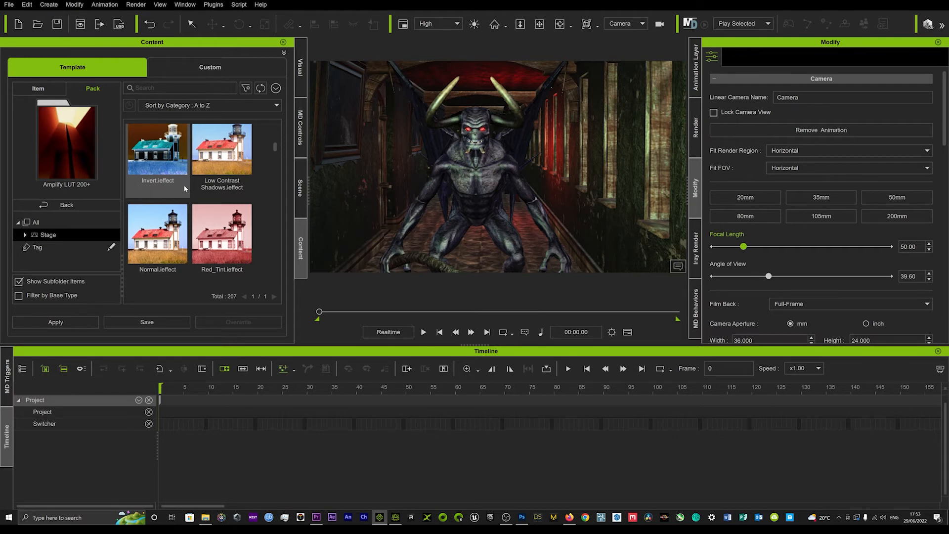
pyautogui.scroll(-1, 187, 194)
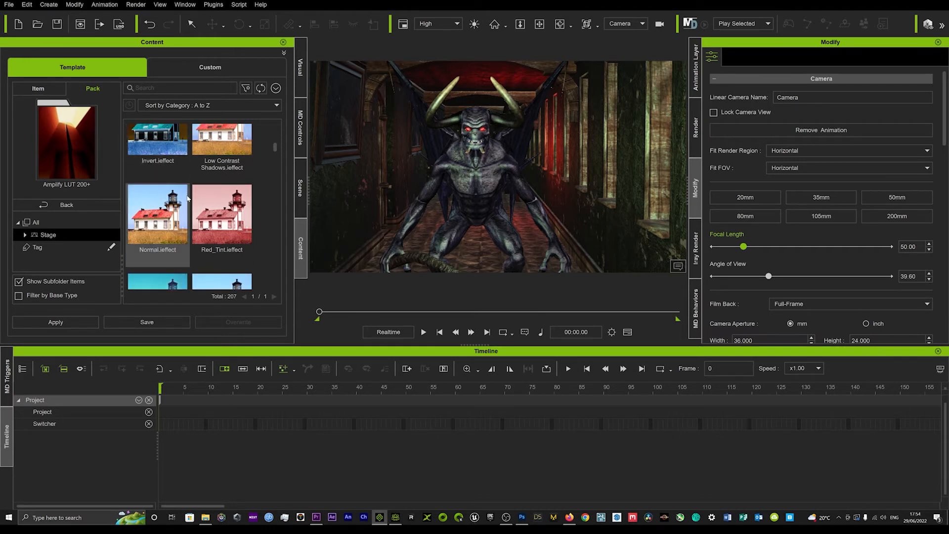
pyautogui.scroll(-2, 230, 196)
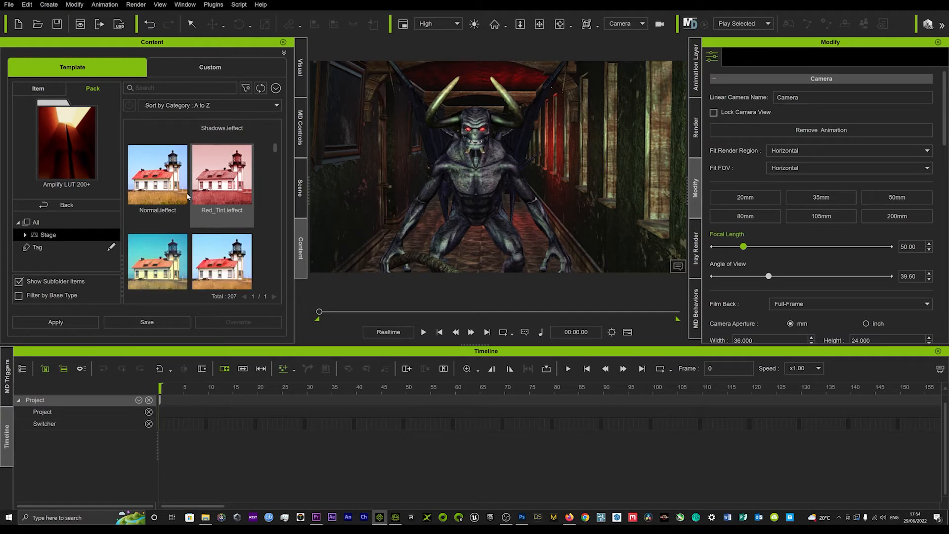
pyautogui.scroll(-3, 224, 208)
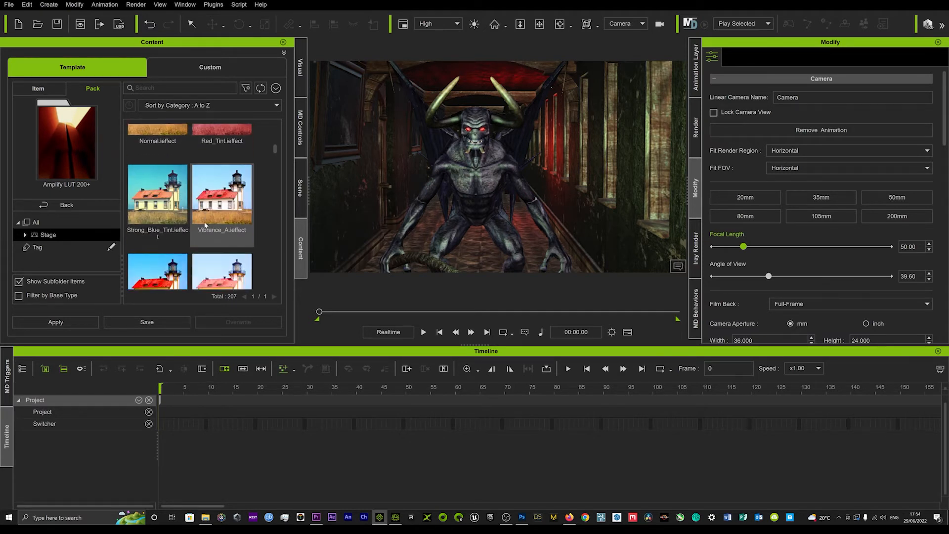
pyautogui.scroll(-1, 207, 224)
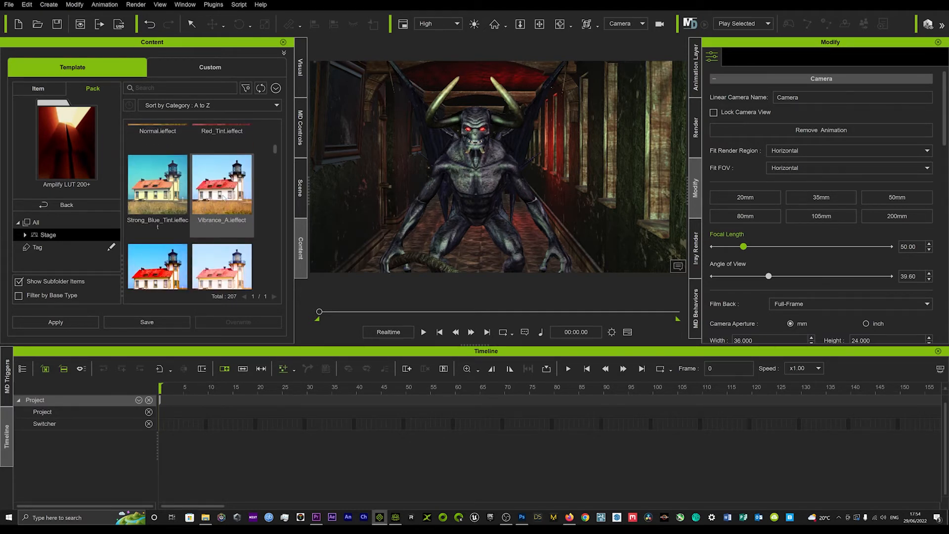
pyautogui.click(222, 205)
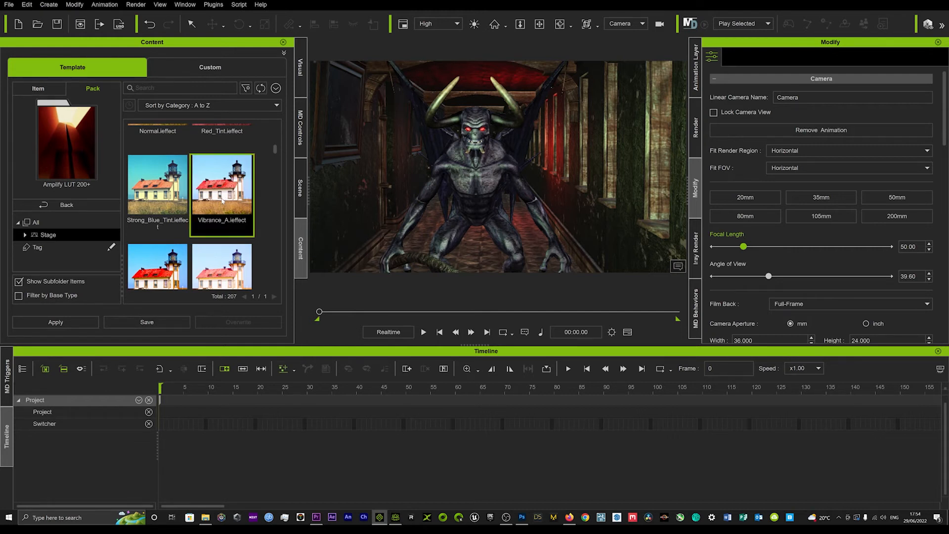
pyautogui.scroll(-5, 217, 210)
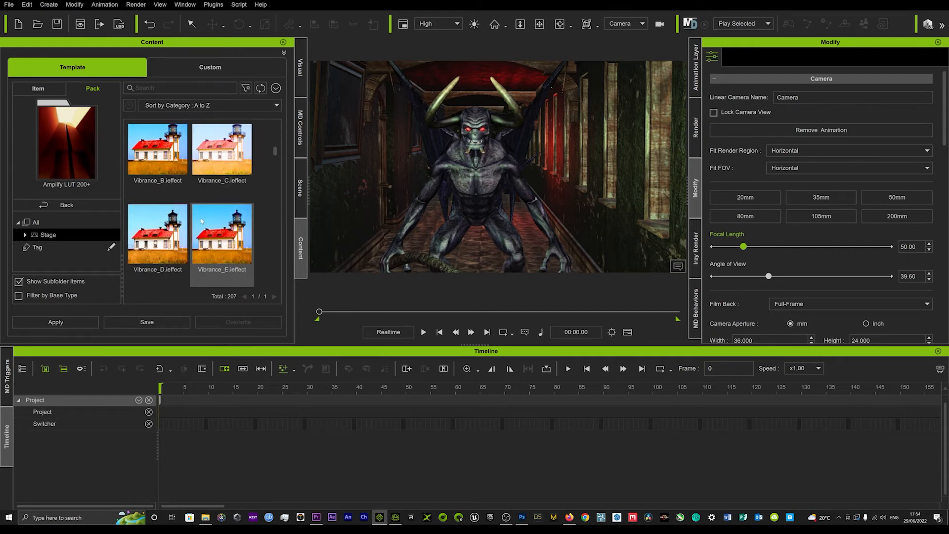
pyautogui.scroll(5, 209, 225)
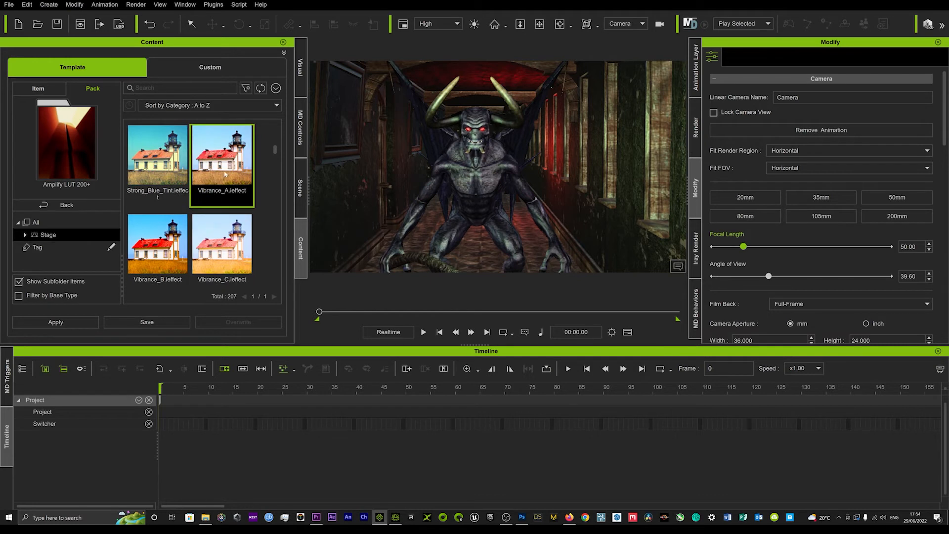
# Step: Try the Vibrance_A and Vibrance_B LUT effects on the scene, undoing each one
pyautogui.doubleClick(225, 167)
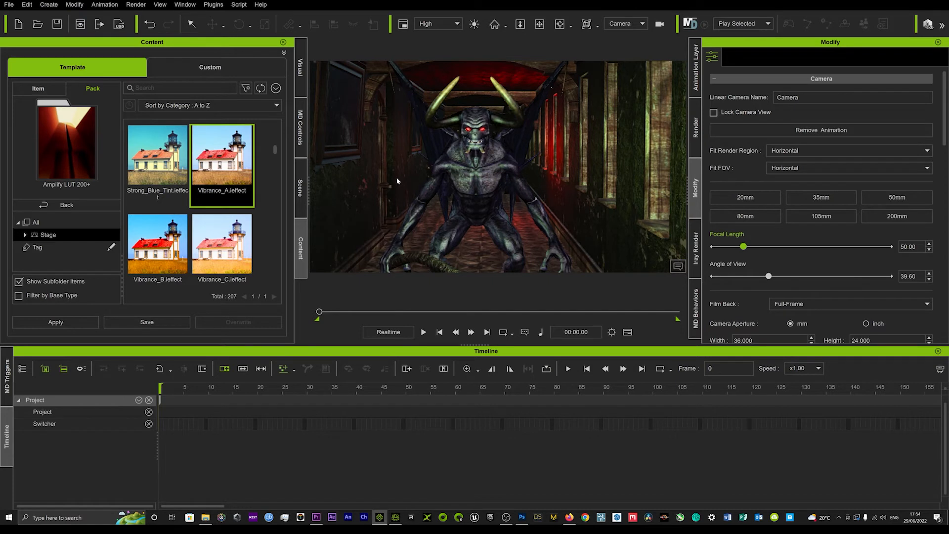
pyautogui.hotkey('ctrl', 'z')
pyautogui.hotkey('ctrl', 'y')
pyautogui.hotkey('ctrl', 'z')
pyautogui.scroll(-1, 203, 212)
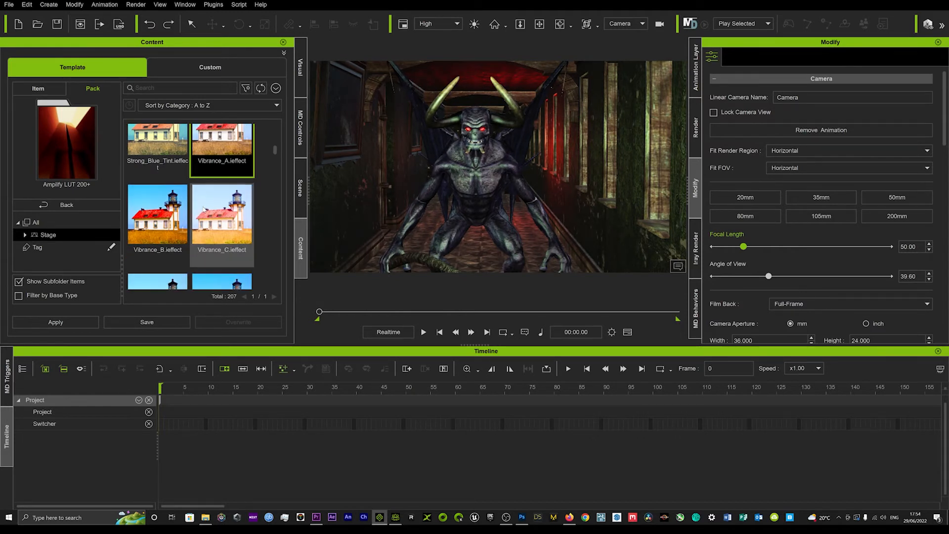
pyautogui.doubleClick(155, 223)
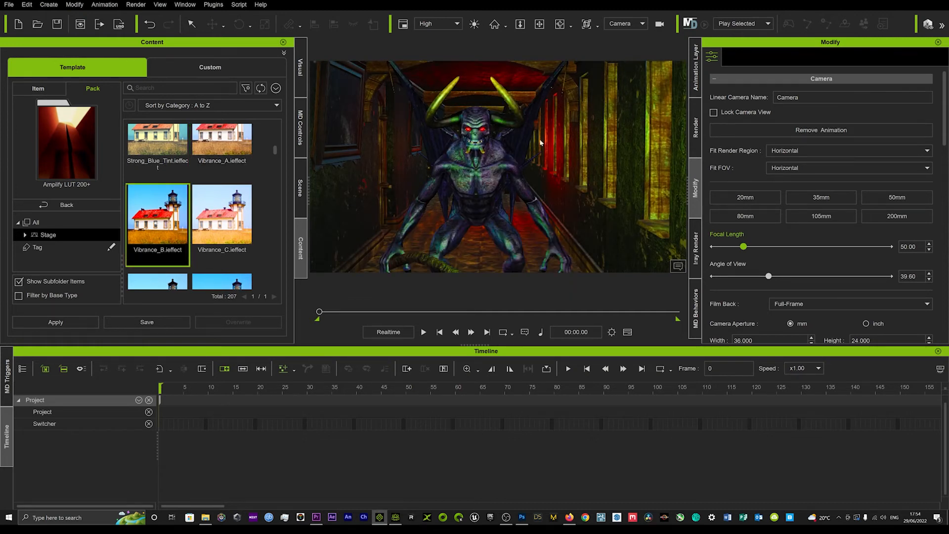
pyautogui.hotkey('ctrl', 'z')
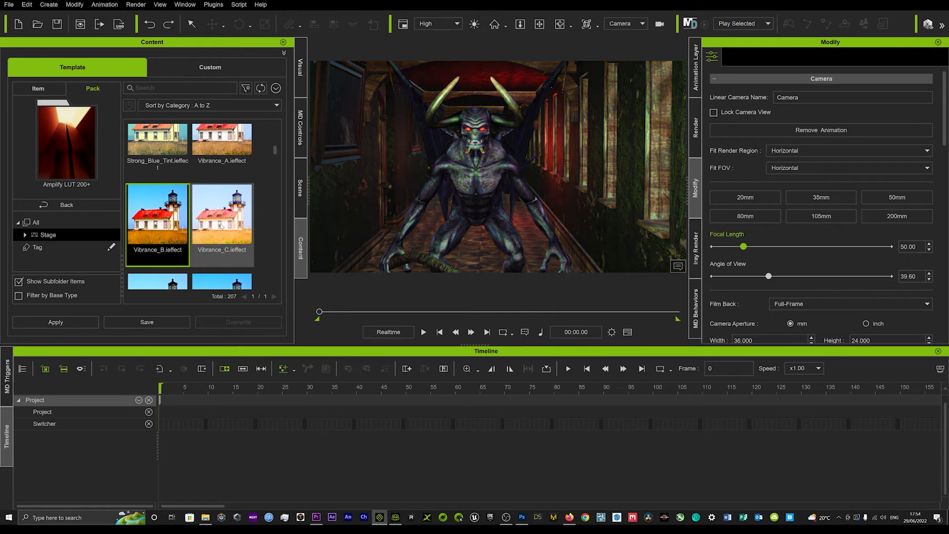
# Step: Try the Vibrance_C LUT effect on the scene, test its Blend Strength, and undo the effect
pyautogui.doubleClick(220, 226)
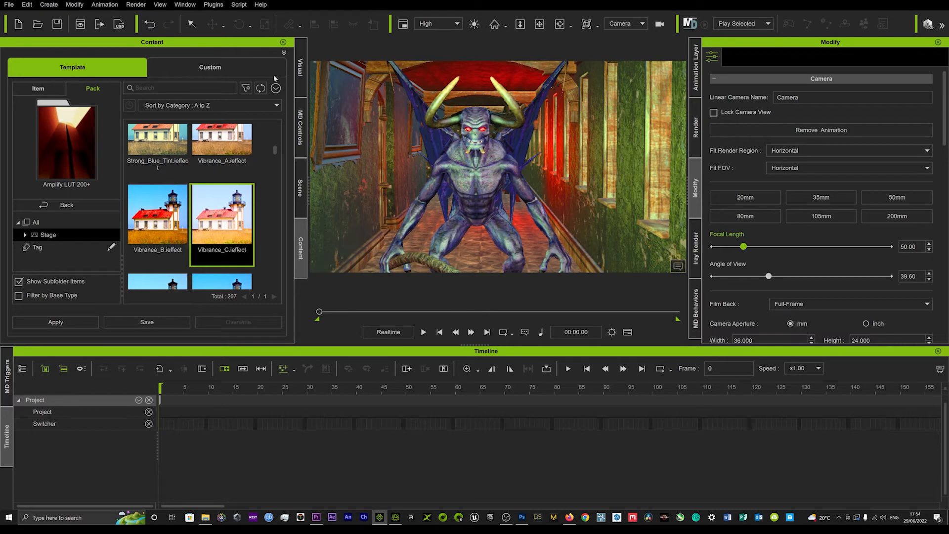
pyautogui.click(298, 81)
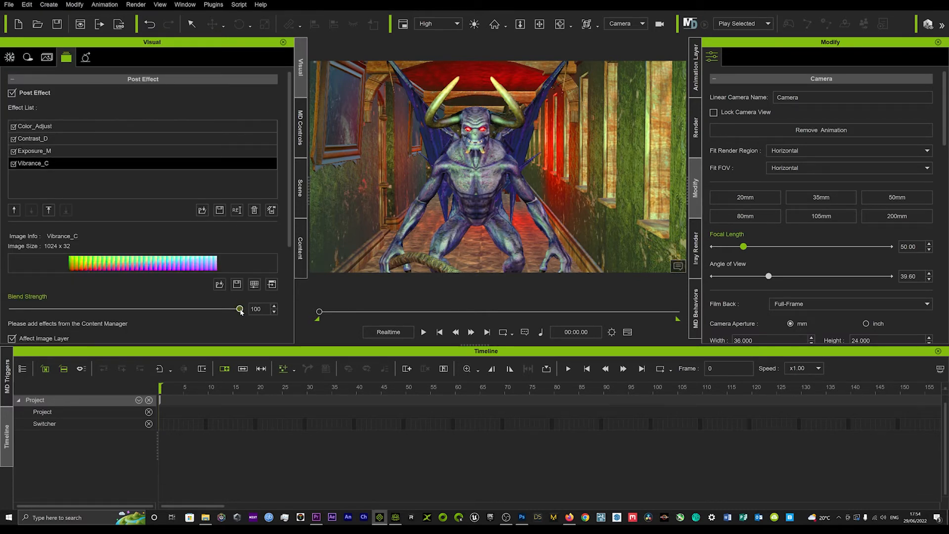
pyautogui.moveTo(240, 309); pyautogui.dragTo(278, 314)
pyautogui.click(305, 237)
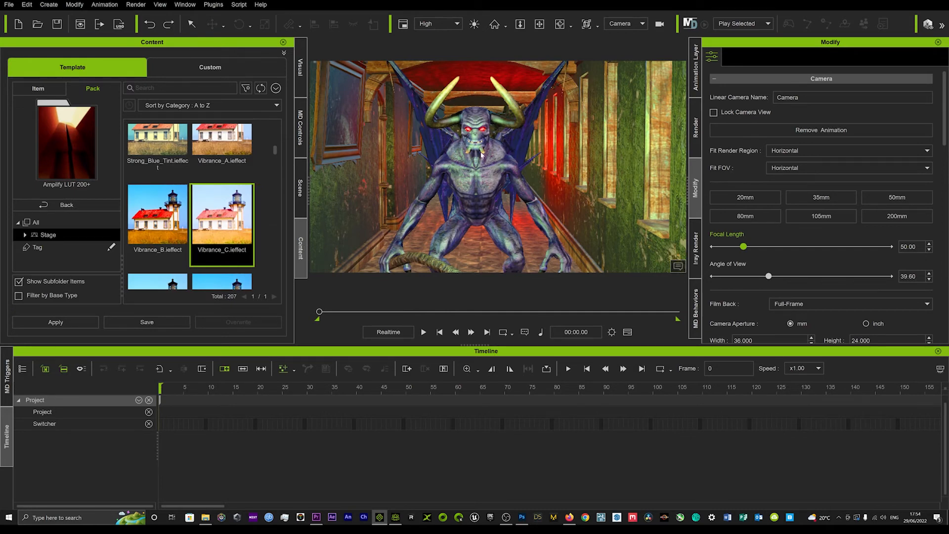
pyautogui.scroll(-1, 152, 208)
pyautogui.scroll(-2, 152, 207)
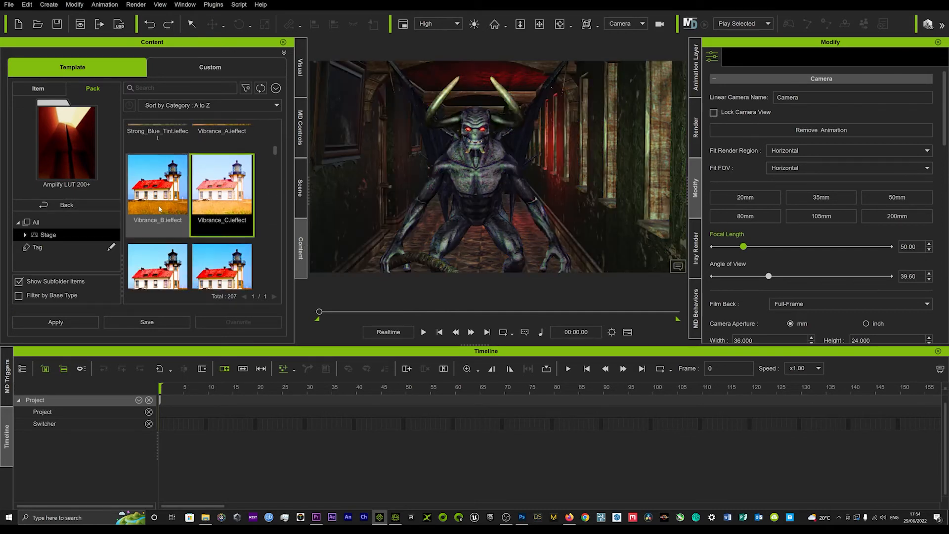
# Step: Try the Vibrance_D LUT effect, apply Vibrance_E to the scene instead, and compare by undoing and redoing it
pyautogui.doubleClick(156, 253)
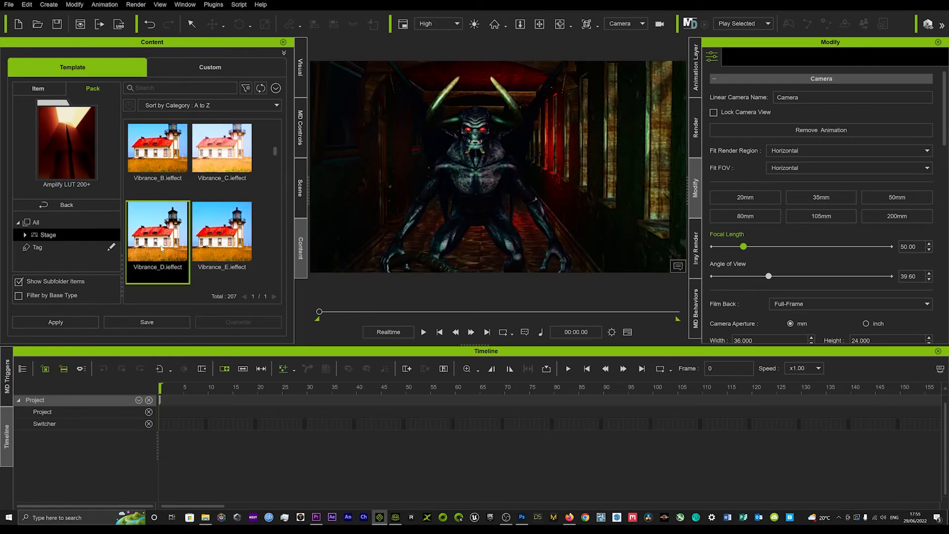
pyautogui.doubleClick(223, 233)
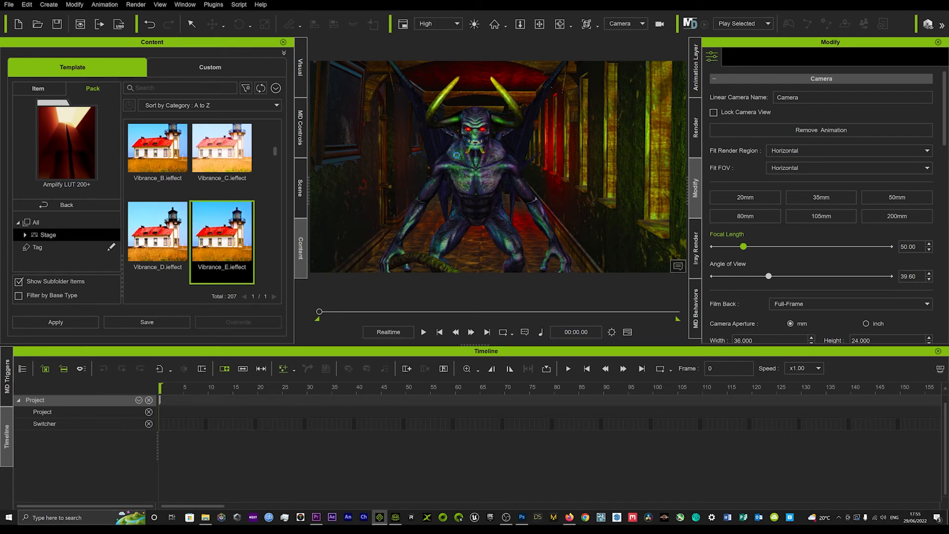
pyautogui.hotkey('ctrl', 'z')
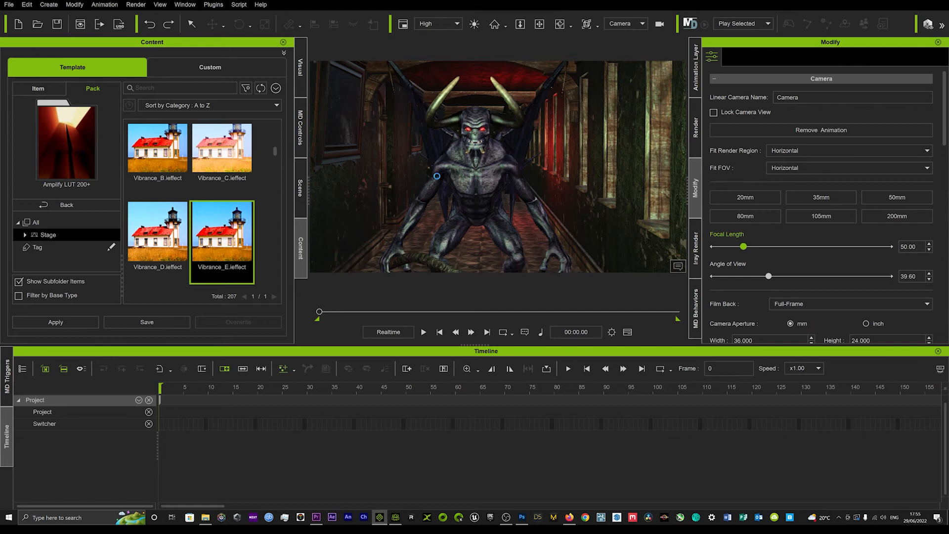
pyautogui.hotkey('ctrl', 'y')
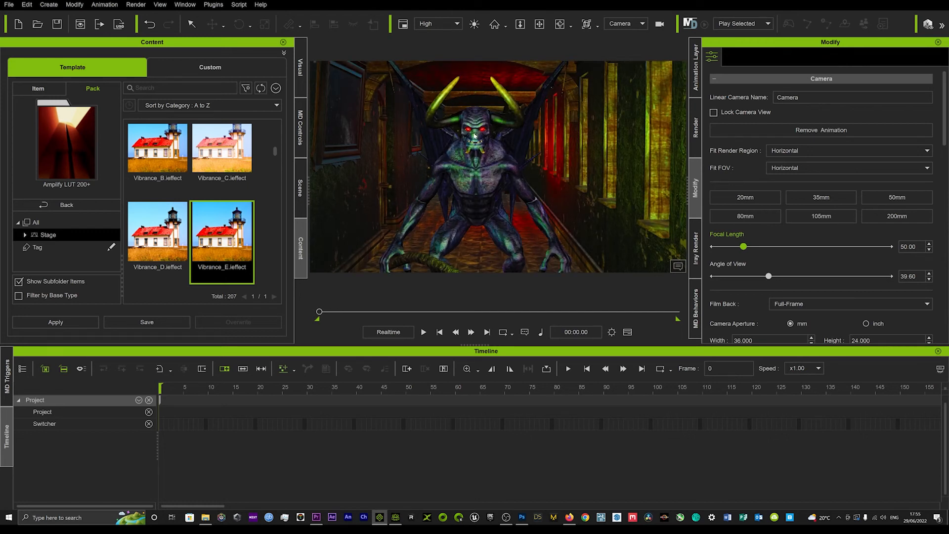
# Step: Select Vibrance_E in the post effect list of the Visual settings and set its Blend Strength to 75
pyautogui.click(299, 78)
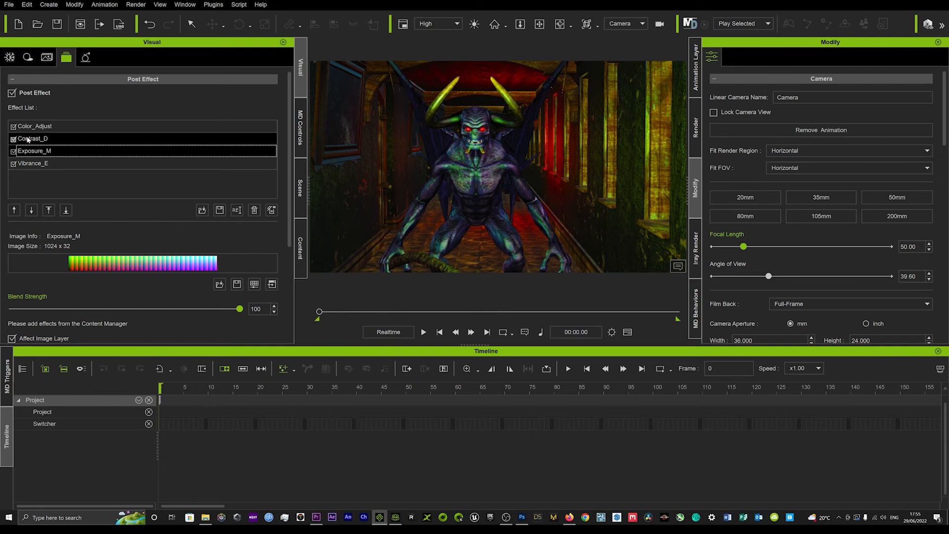
pyautogui.click(28, 139)
pyautogui.click(28, 152)
pyautogui.click(29, 164)
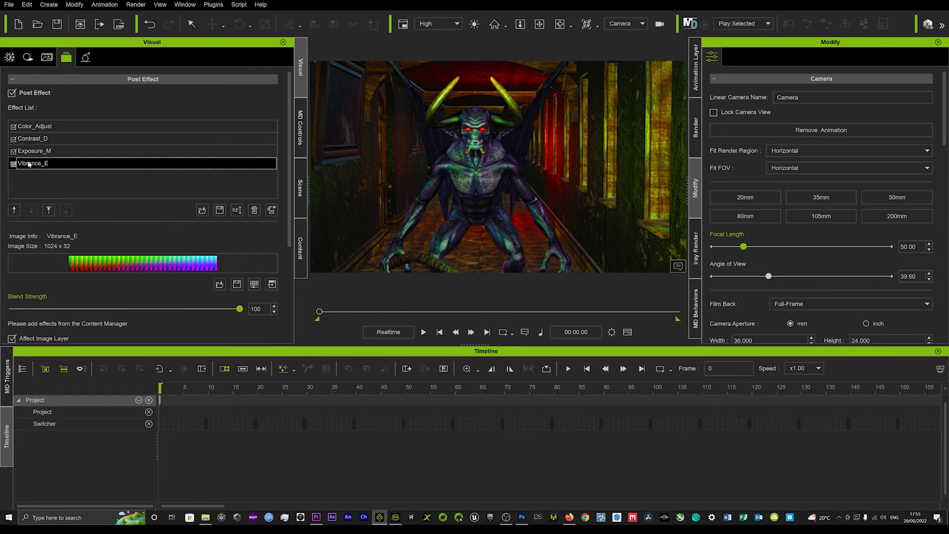
pyautogui.moveTo(239, 310); pyautogui.dragTo(183, 309)
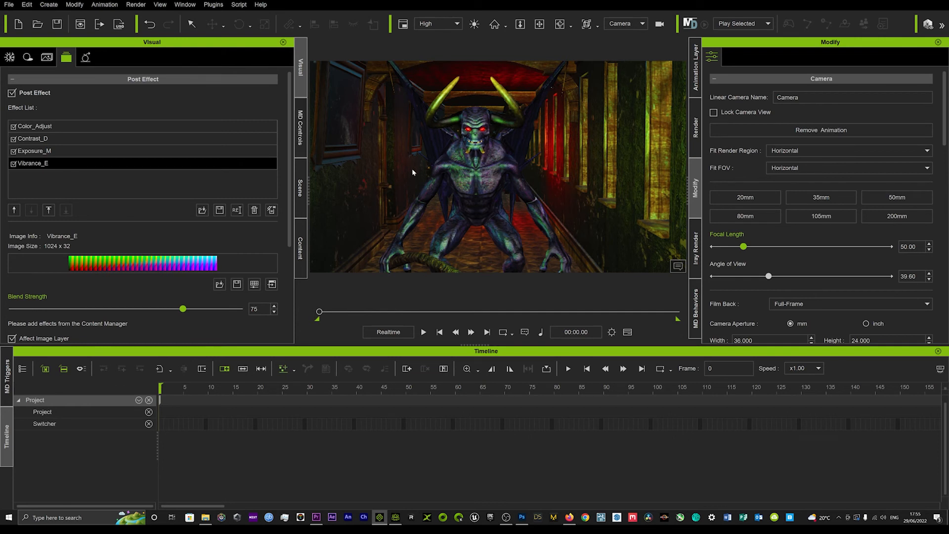
# Step: Compare the scene with and without the whole post effect stack by toggling Post Effect repeatedly, leaving it on
pyautogui.click(11, 93)
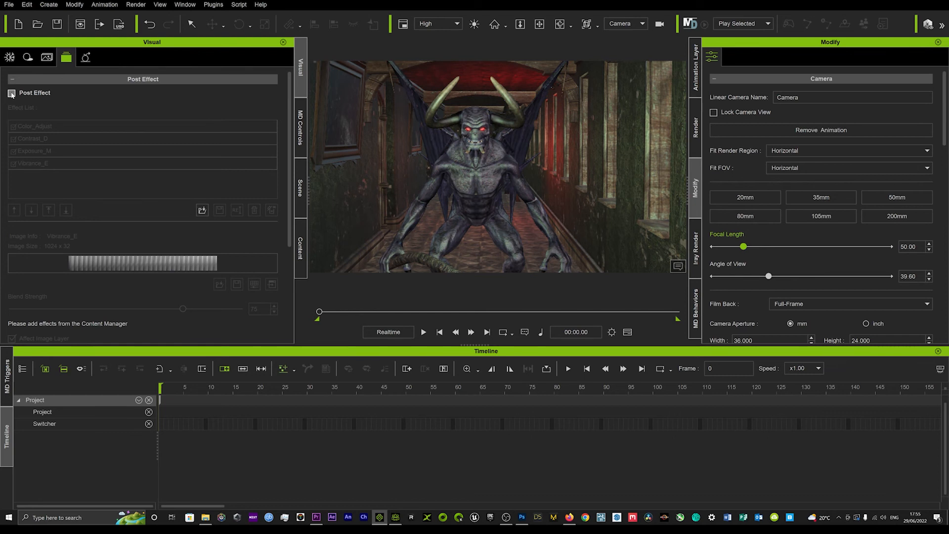
pyautogui.click(12, 93)
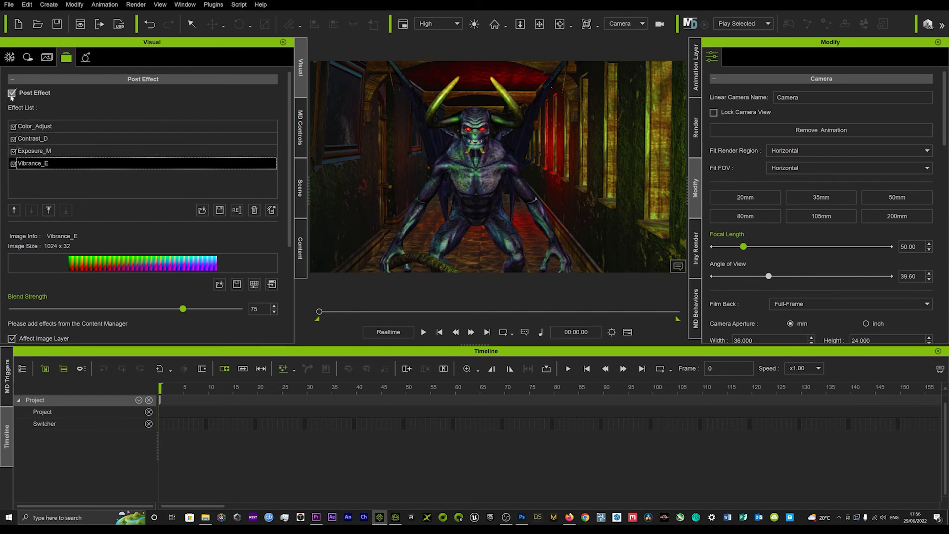
pyautogui.click(11, 93)
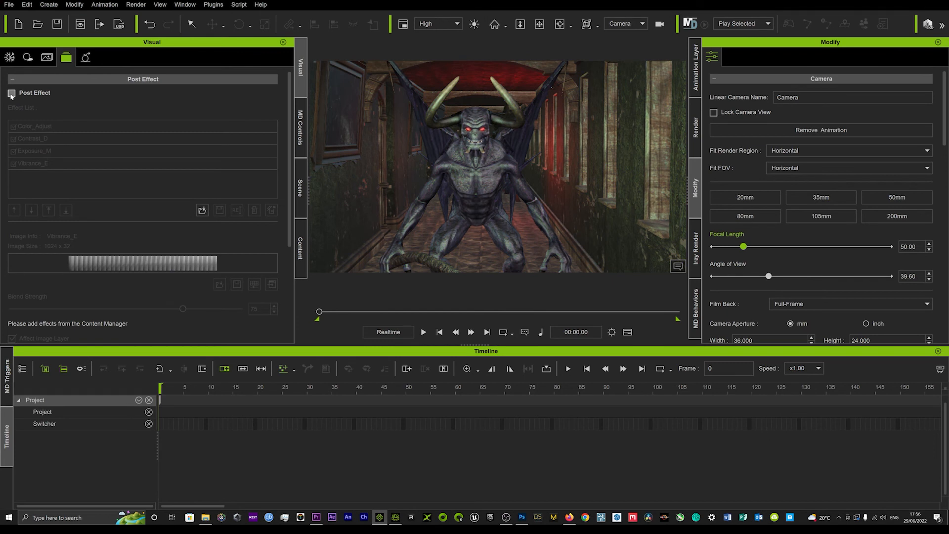
pyautogui.click(12, 93)
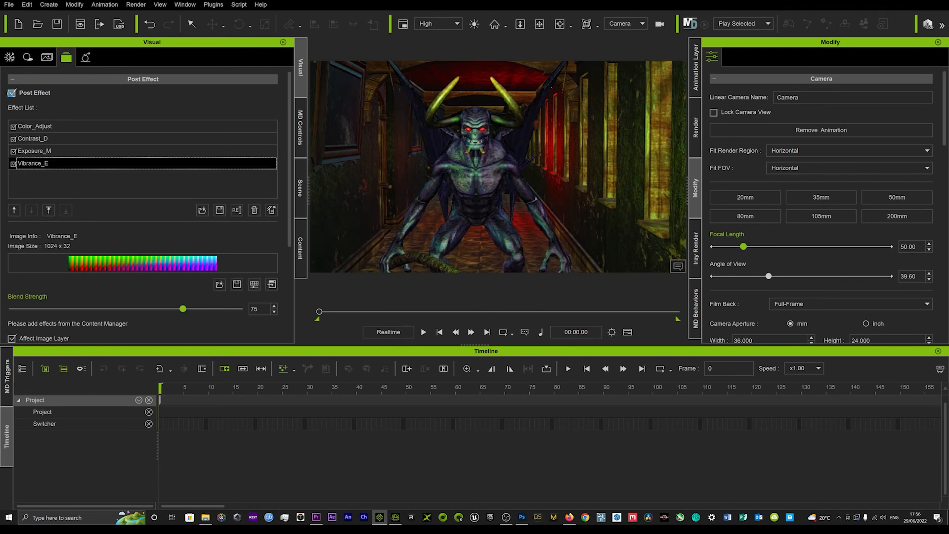
pyautogui.click(11, 94)
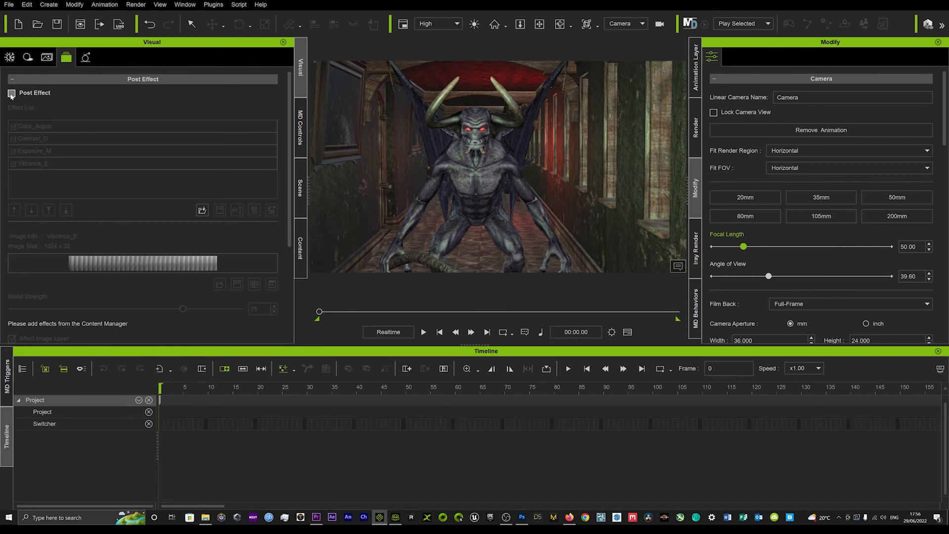
pyautogui.click(12, 93)
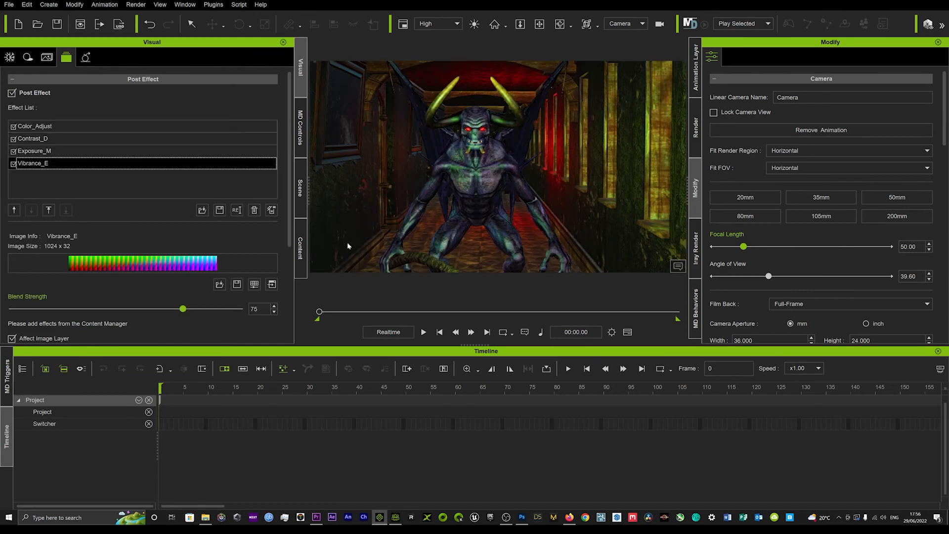